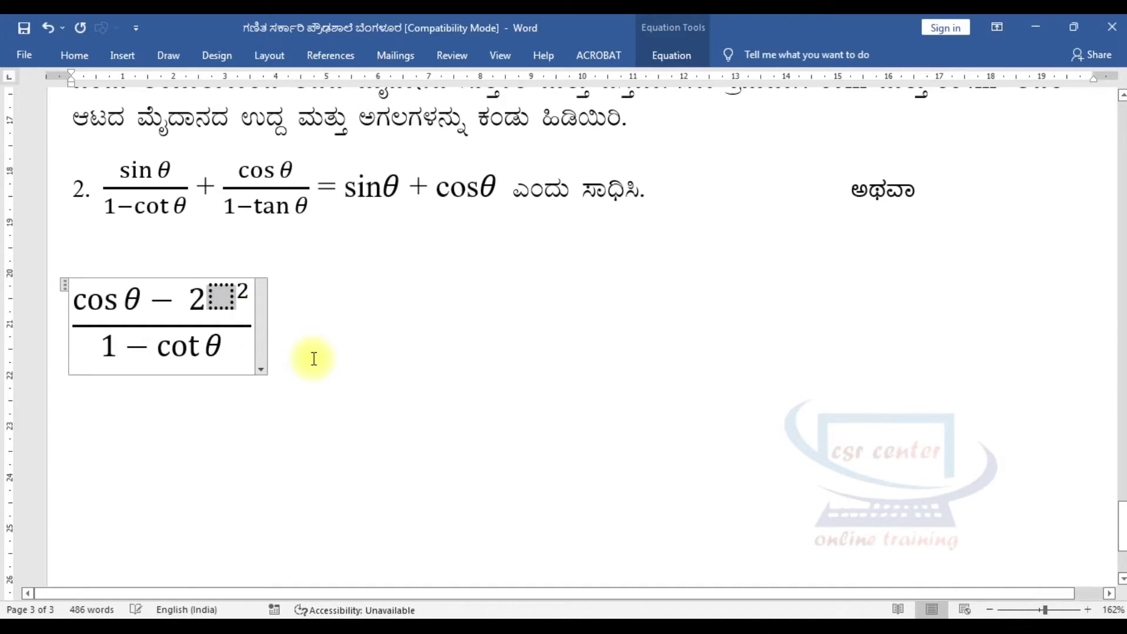
# Complete the second numerator term of the fraction below question 2 as 2cos³ θ
pyautogui.write('cos')
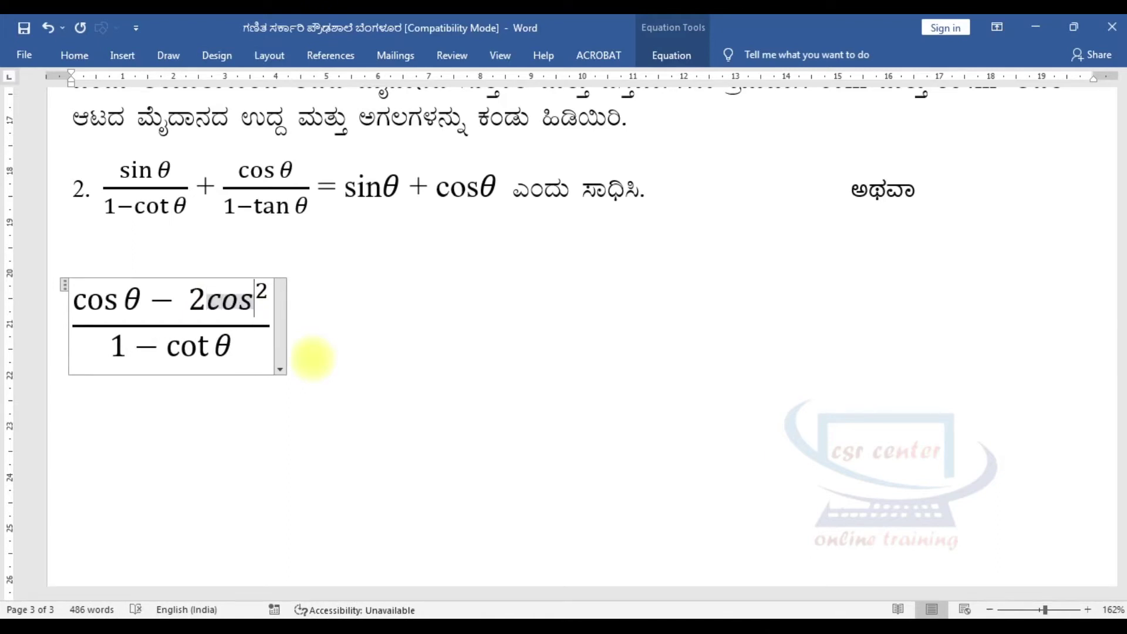
pyautogui.click(272, 293)
pyautogui.press('BackSpace')
pyautogui.write('3')
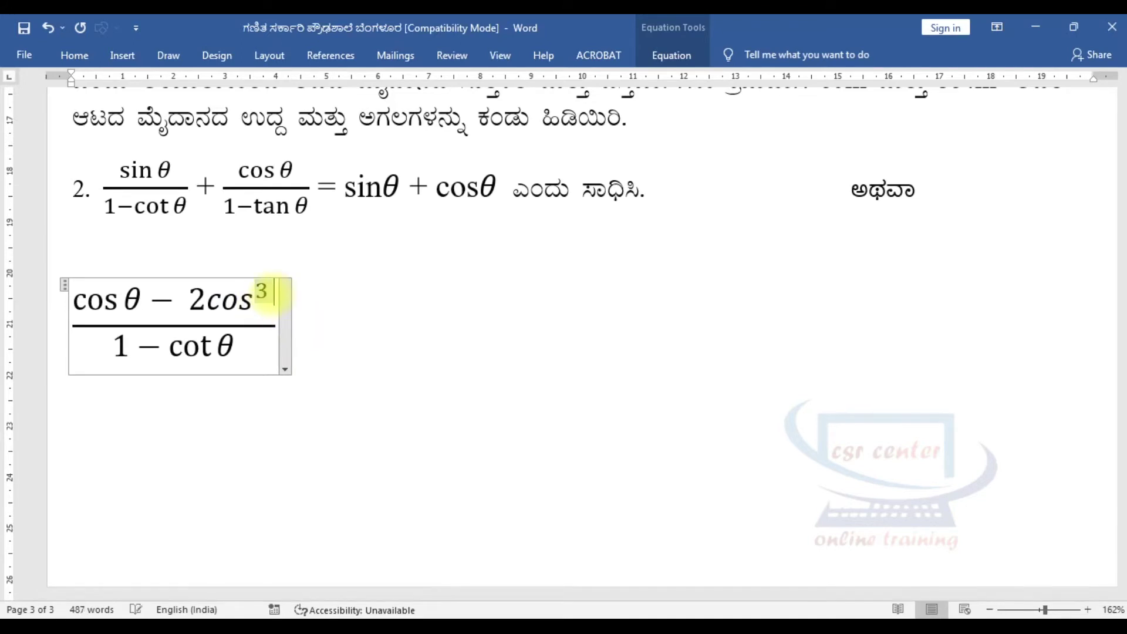
pyautogui.click(667, 55)
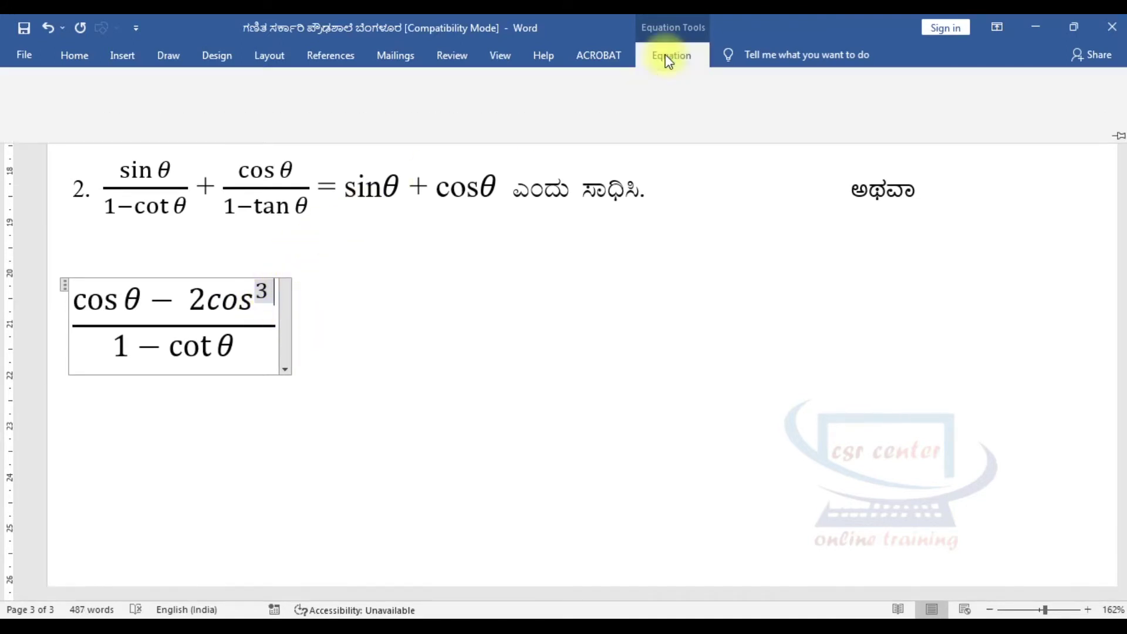
pyautogui.click(620, 115)
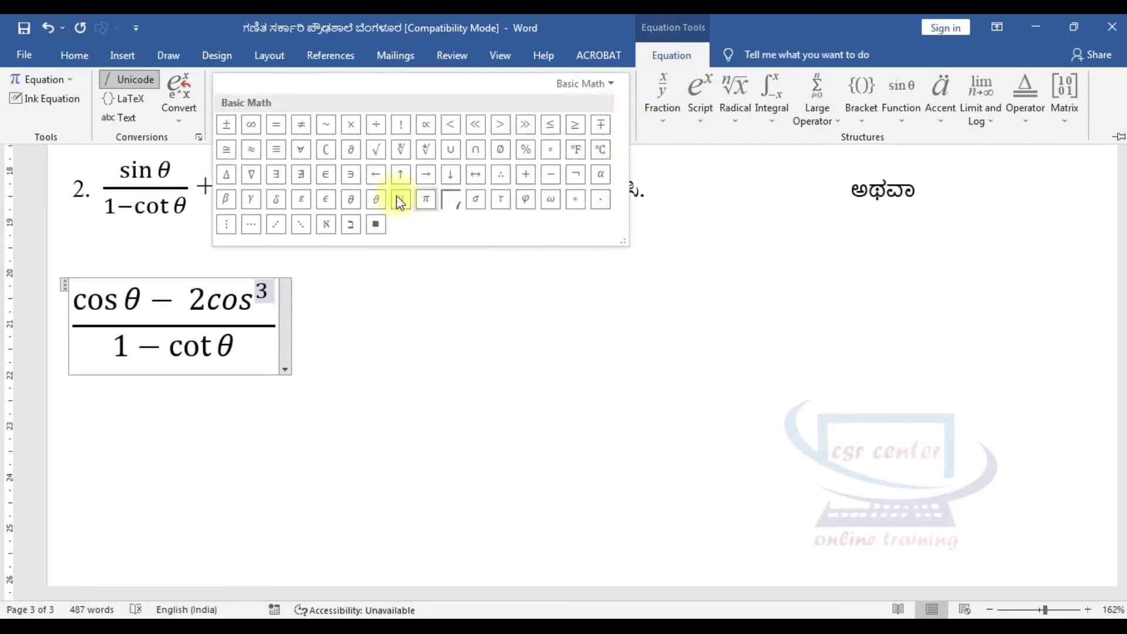
pyautogui.click(353, 198)
pyautogui.click(366, 298)
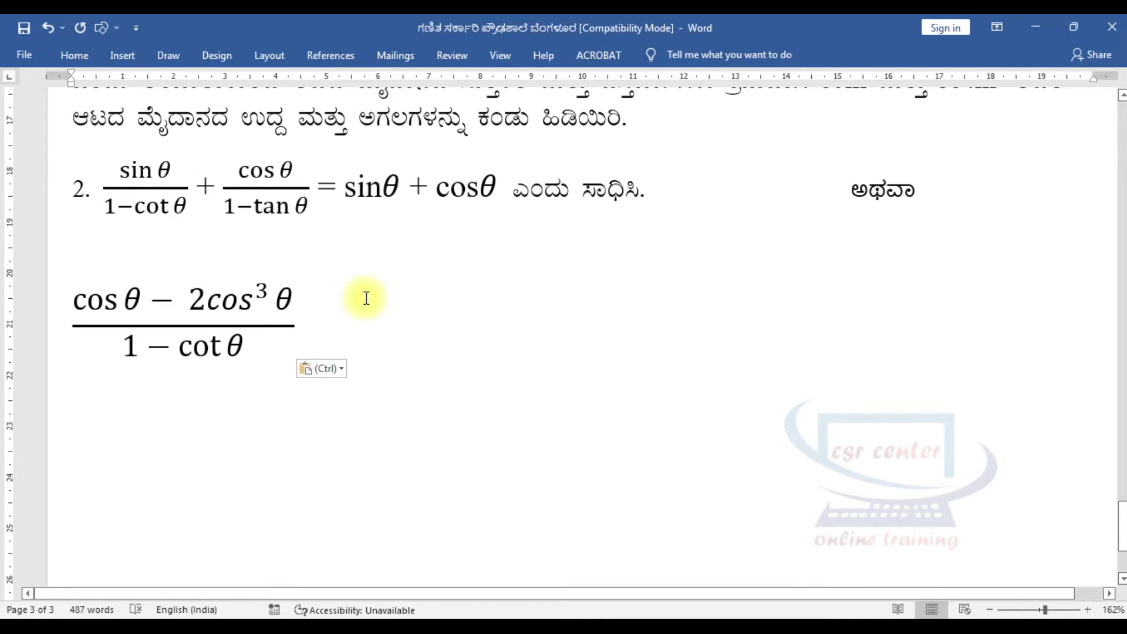
# Replace the 1 in the fraction's denominator with 2sin³, using a superscript structure for the power
pyautogui.doubleClick(154, 339)
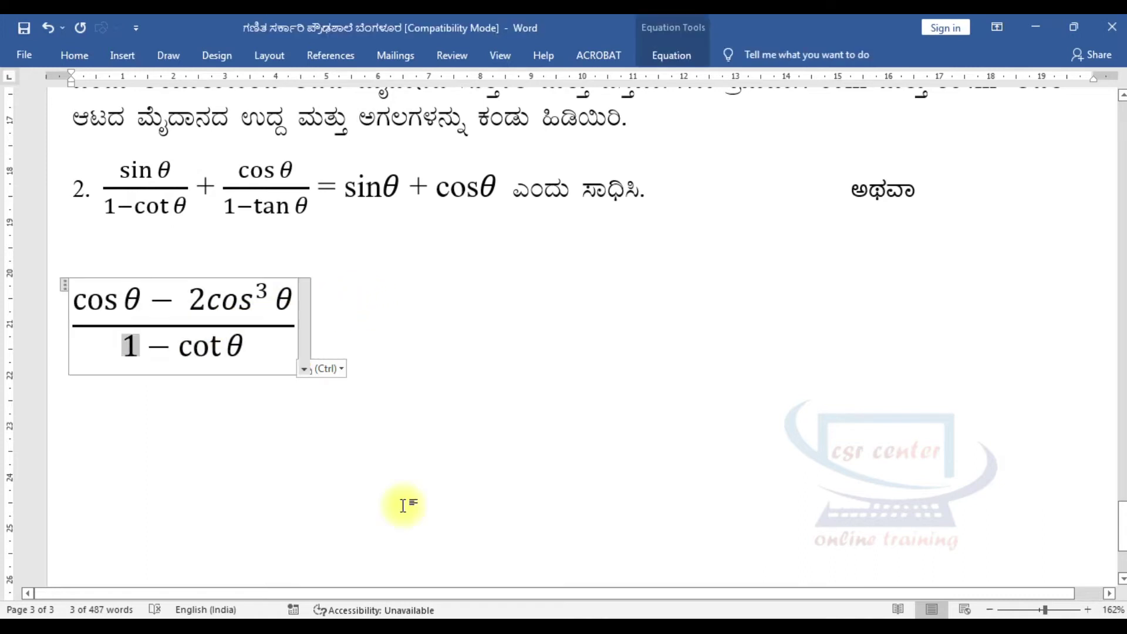
pyautogui.write('2')
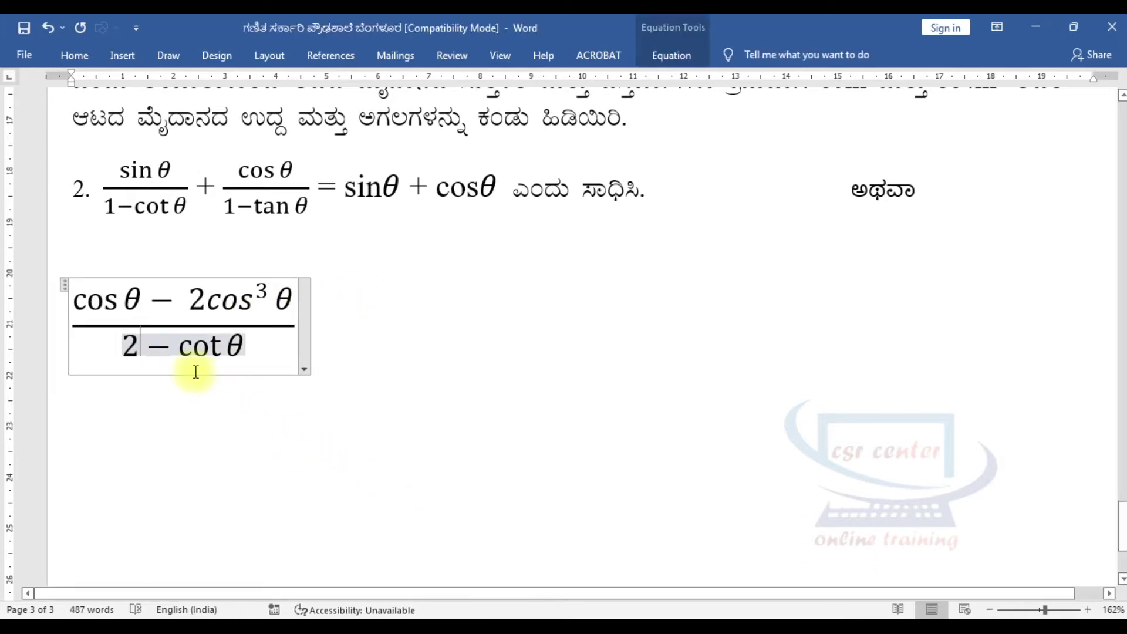
pyautogui.click(672, 53)
pyautogui.click(707, 116)
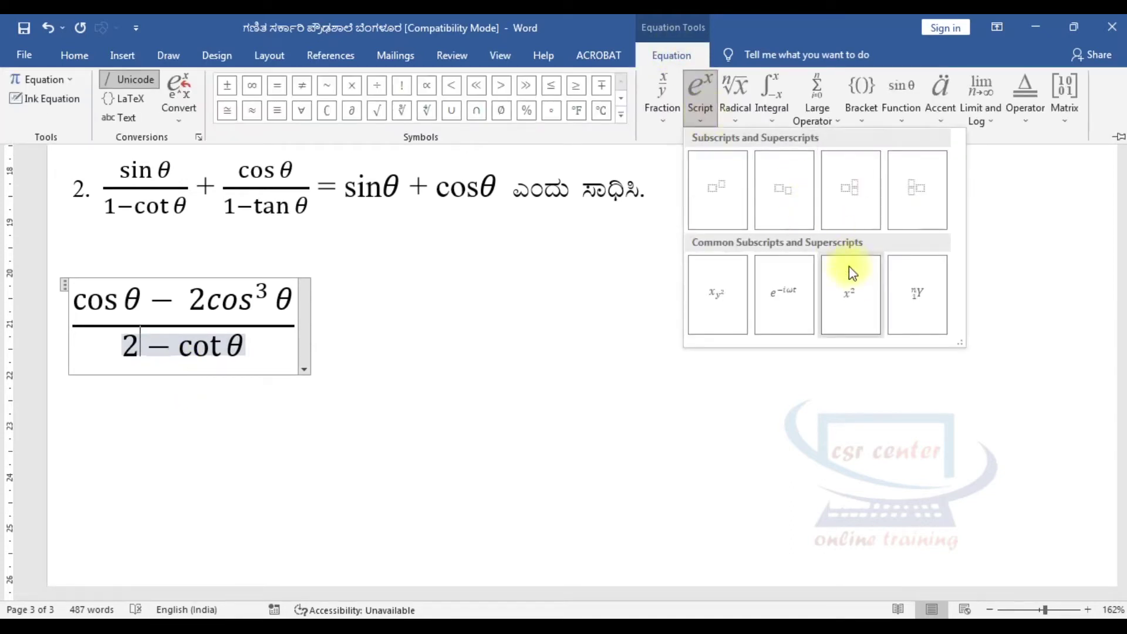
pyautogui.click(849, 291)
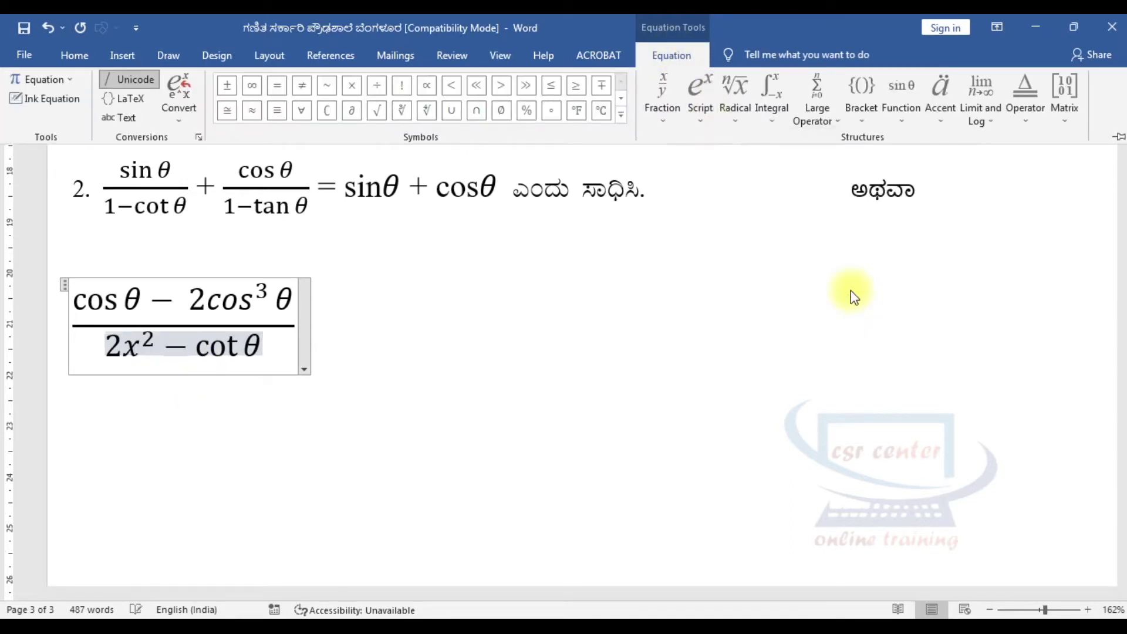
pyautogui.click(140, 351)
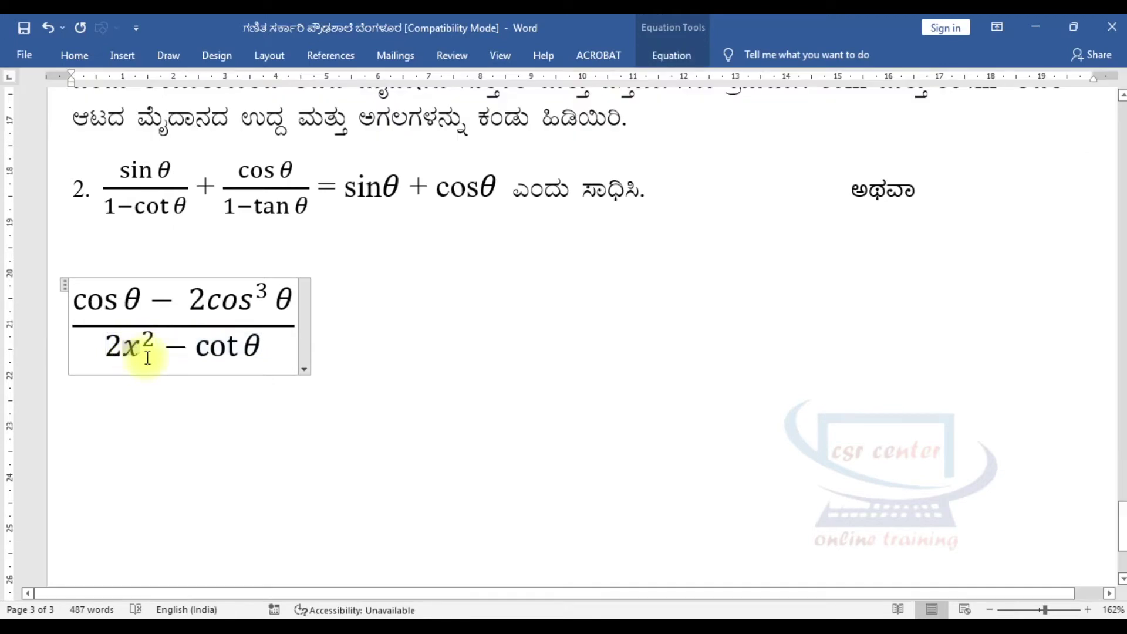
pyautogui.press('BackSpace')
pyautogui.write('sin')
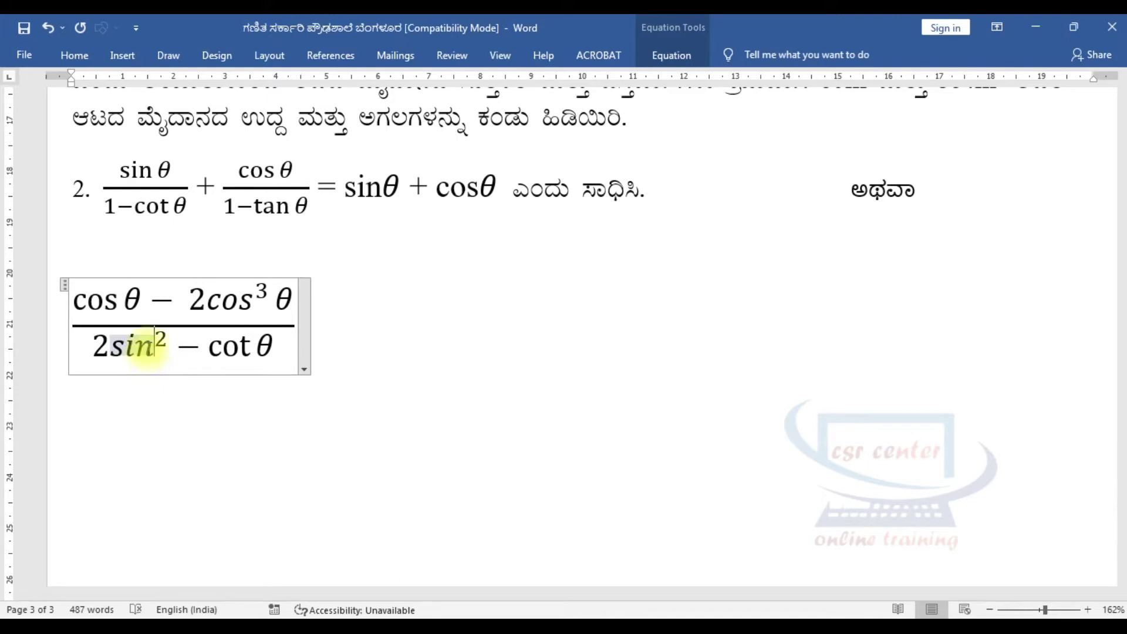
pyautogui.doubleClick(161, 340)
pyautogui.press('BackSpace')
pyautogui.write('3')
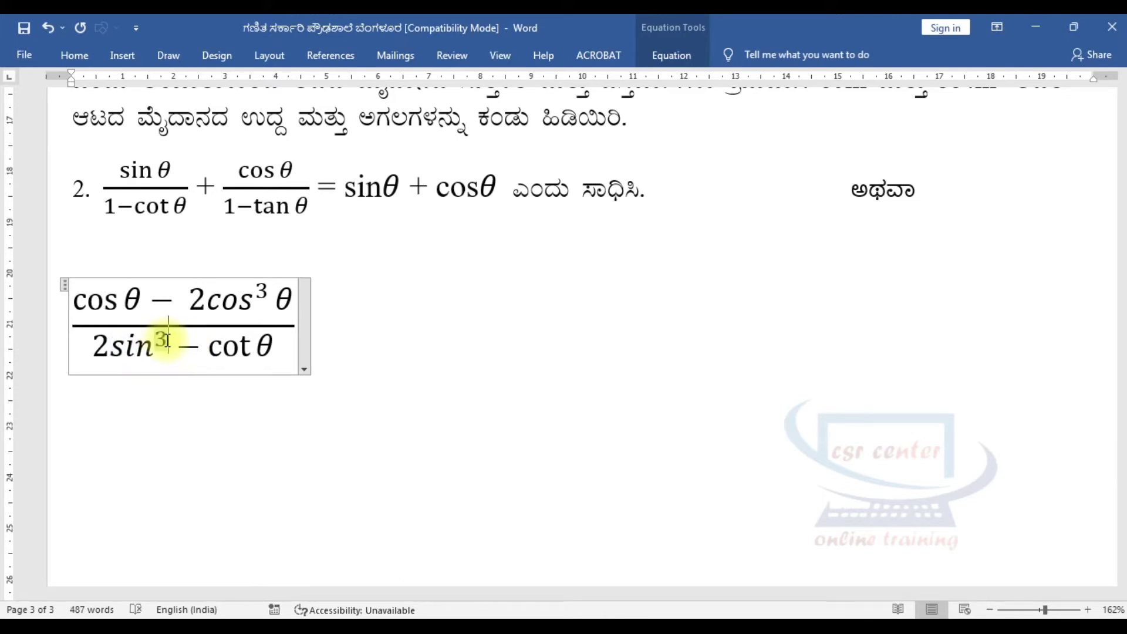
# Add θ after 2sin³ in the denominator and change cot to sin in its last term
pyautogui.doubleClick(276, 346)
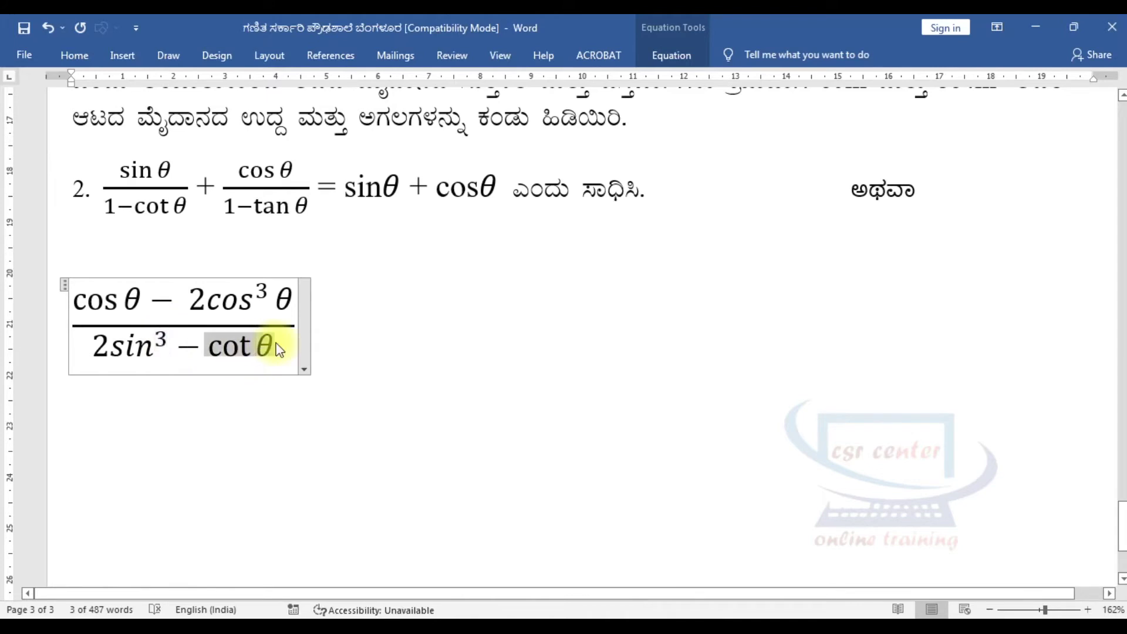
pyautogui.click(279, 349)
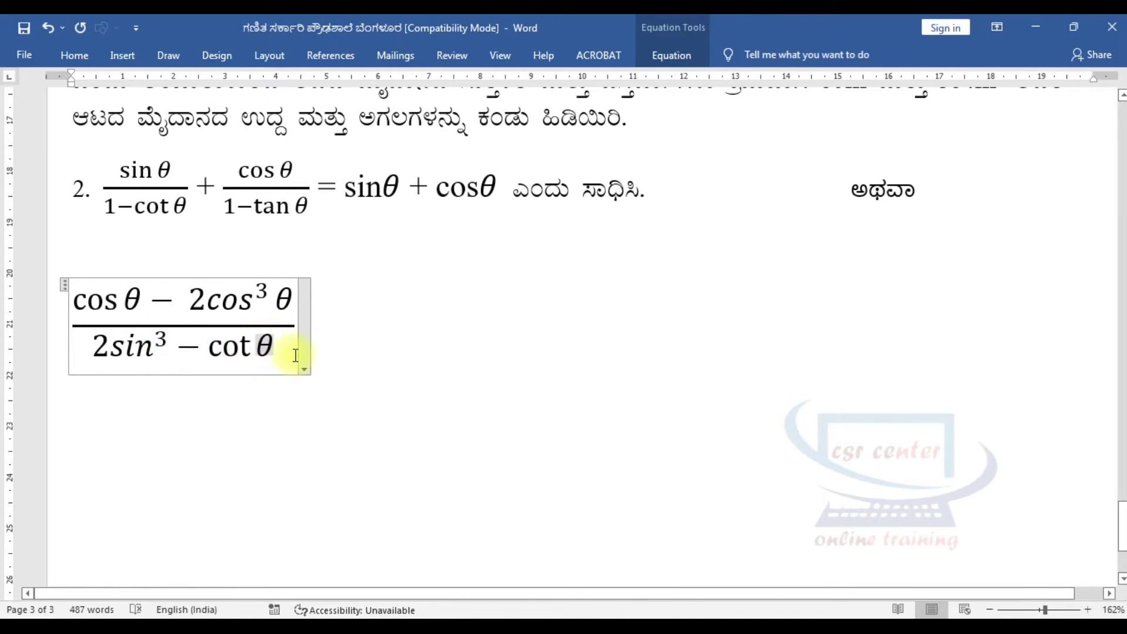
pyautogui.click(173, 350)
pyautogui.write('θ')
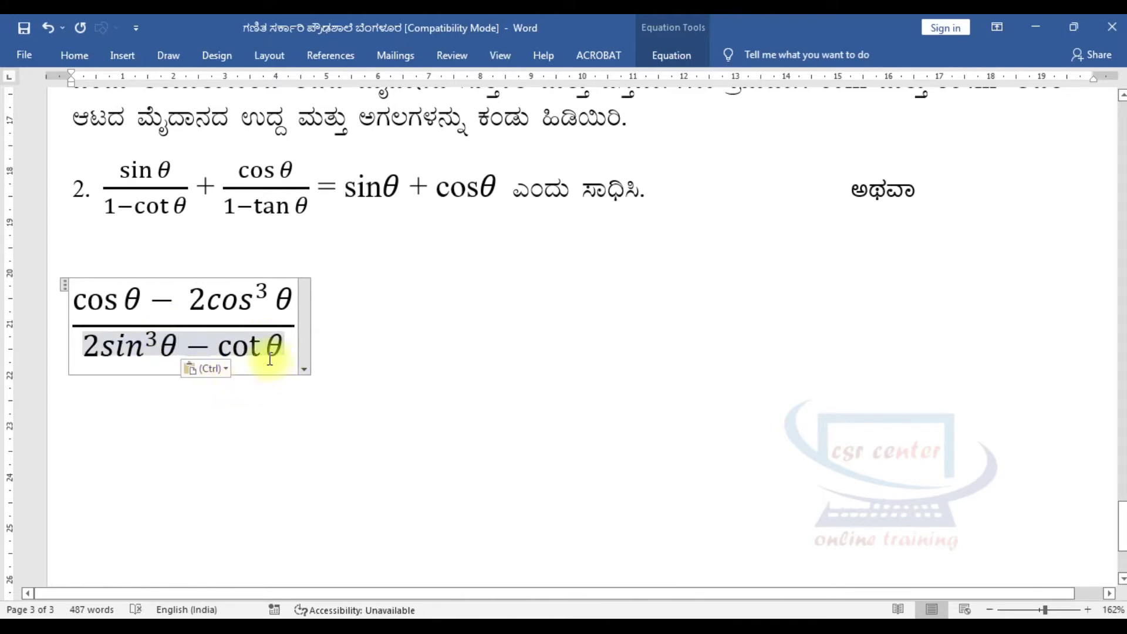
pyautogui.click(270, 360)
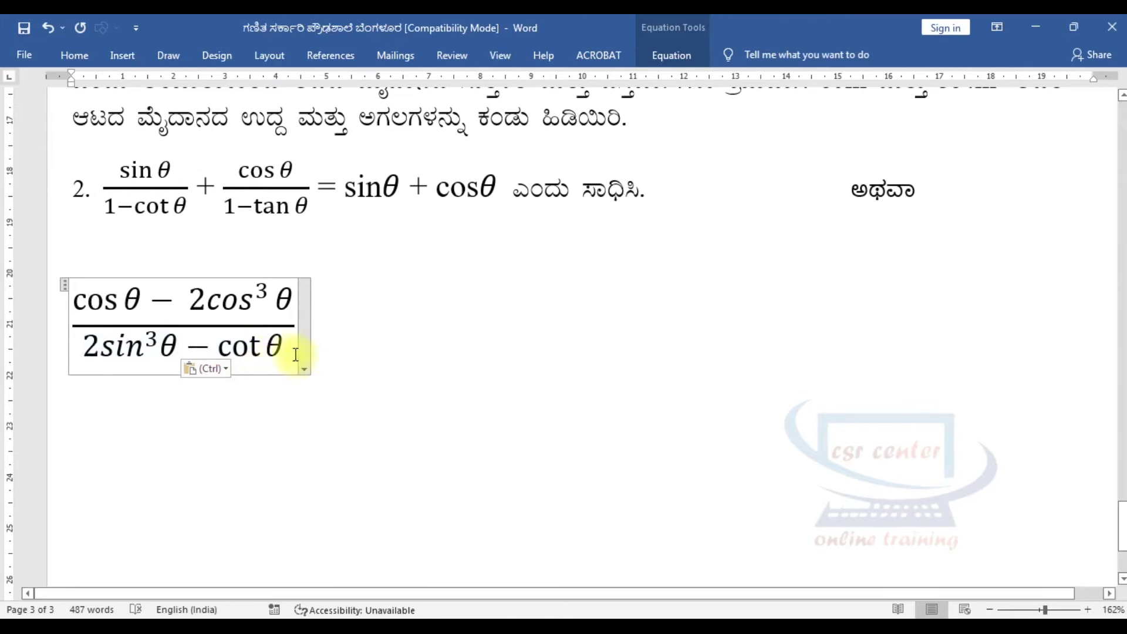
pyautogui.doubleClick(251, 347)
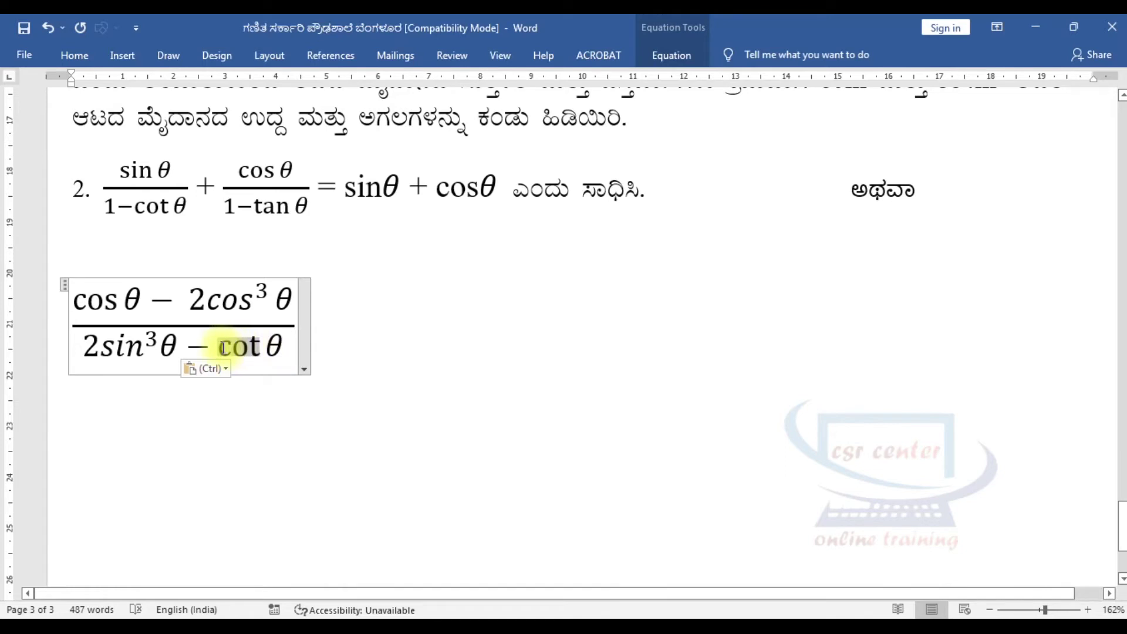
pyautogui.write('sin')
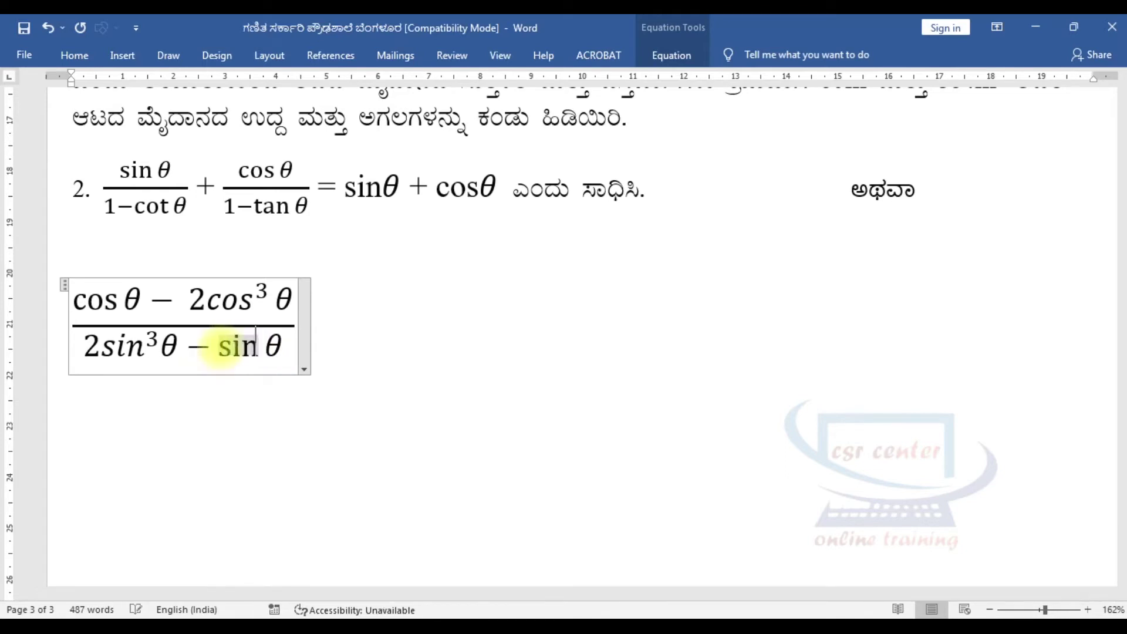
pyautogui.click(339, 353)
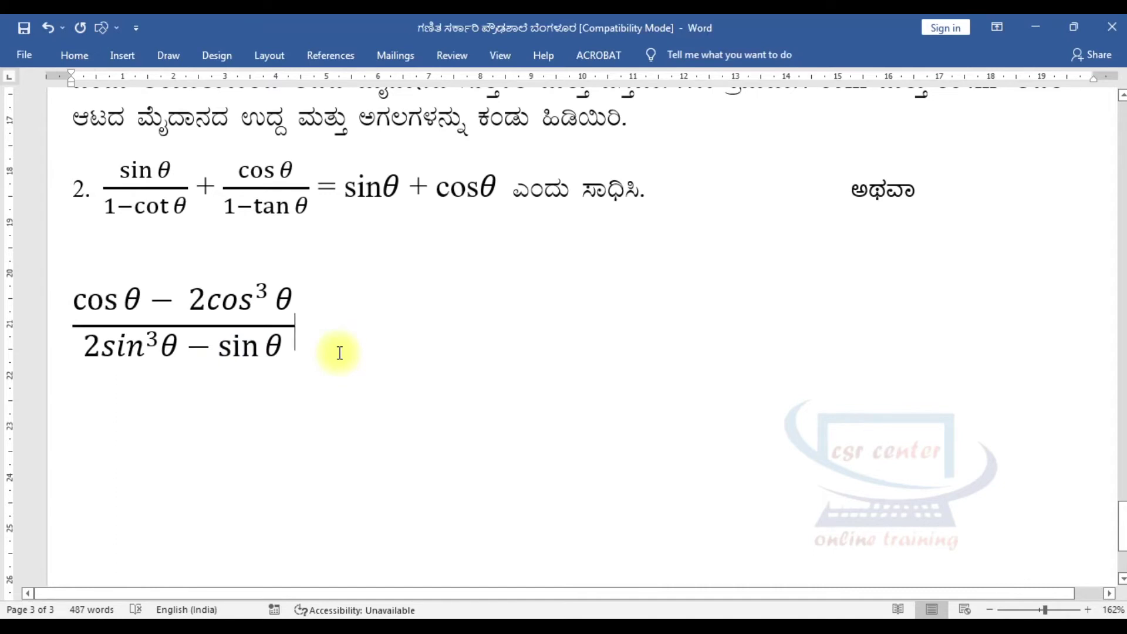
# Continue the line after the fraction with "= cot θ ಎಂದು ಸಾಧಿಸಿ."
pyautogui.write('θ)')
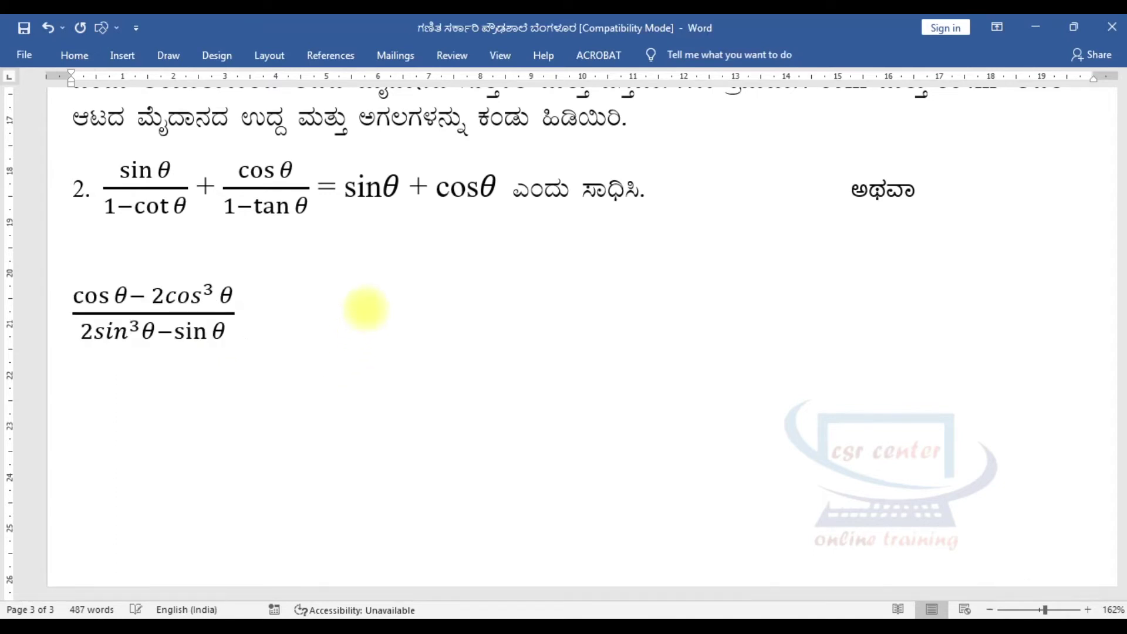
pyautogui.write(' = cot')
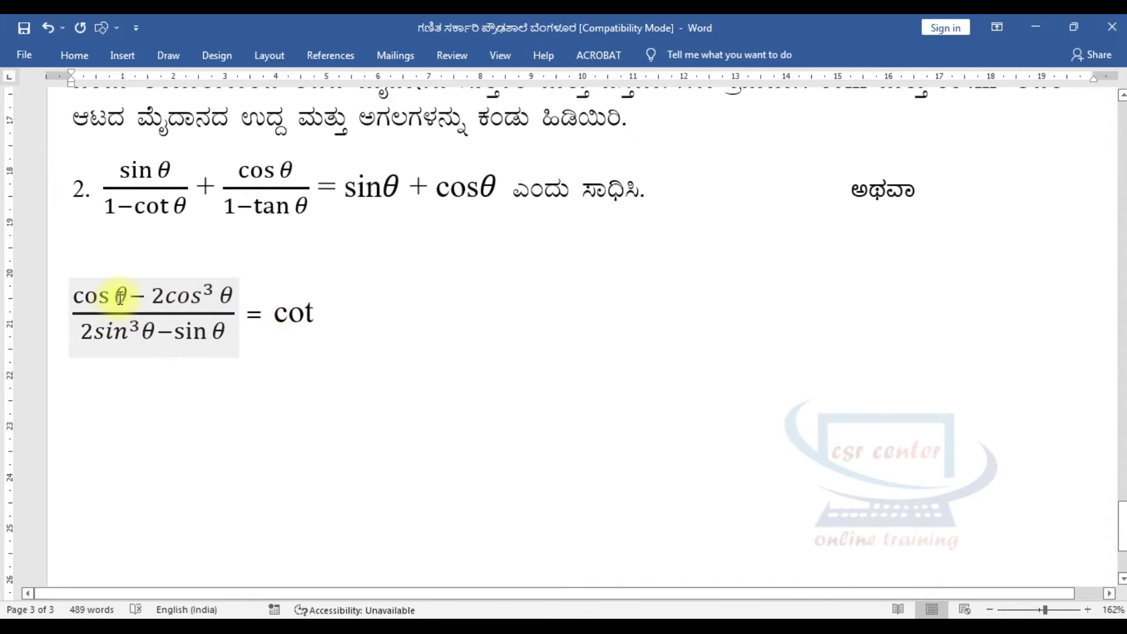
pyautogui.click(121, 297)
pyautogui.click(322, 312)
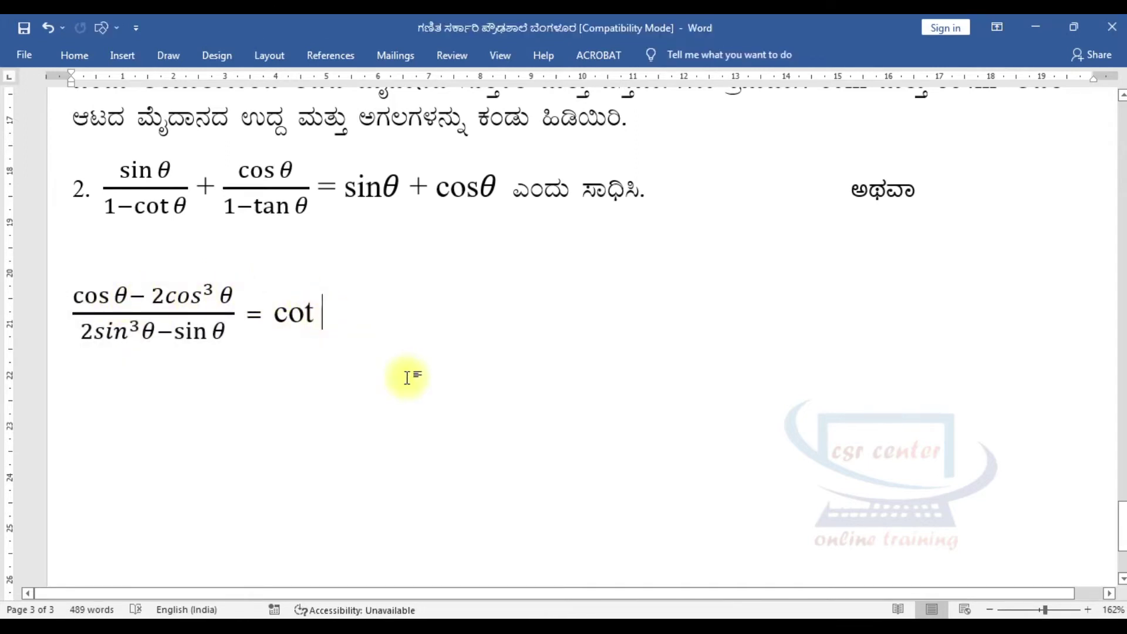
pyautogui.write('θ')
pyautogui.press('Right')
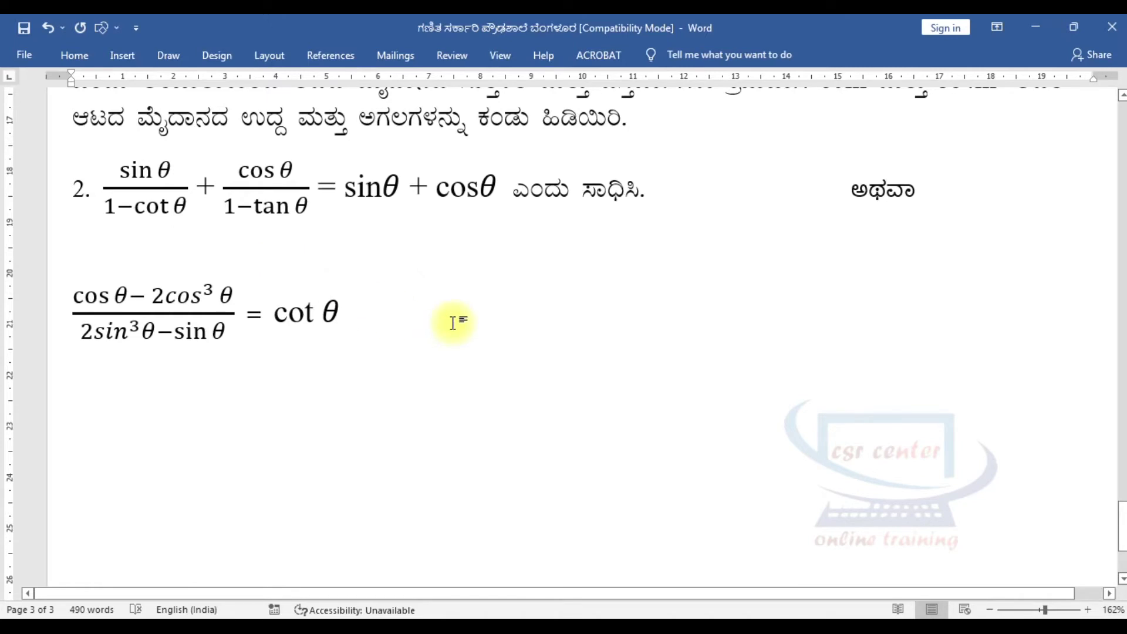
pyautogui.write('ಎಂದು ಸಾಧಿಸಿ.')
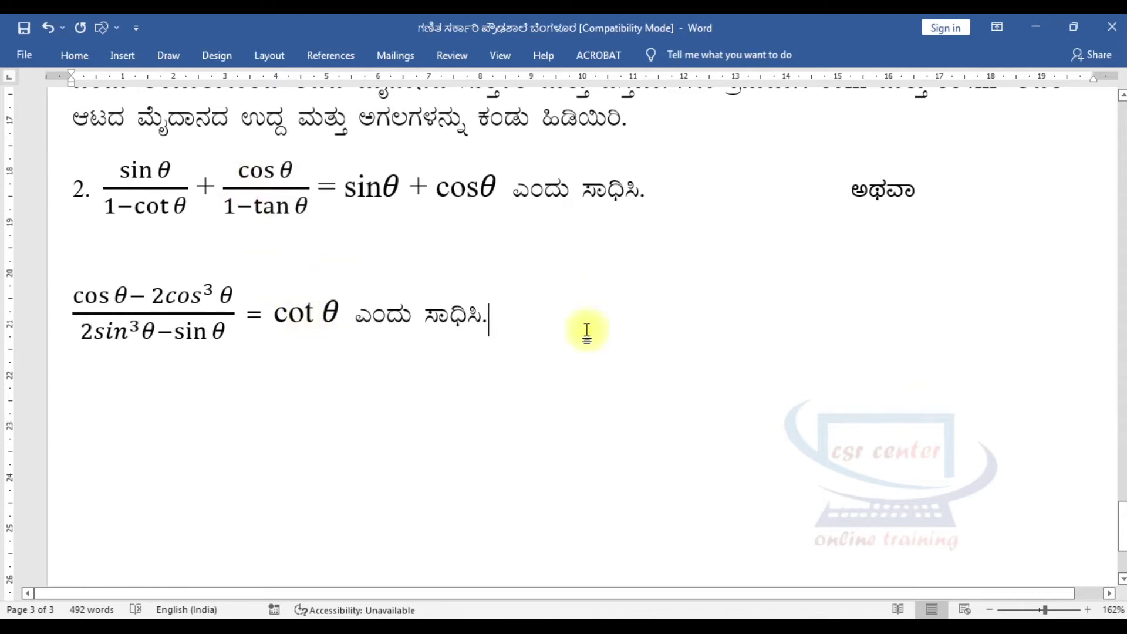
# Enlarge the font of the whole new equation line by two size increments
pyautogui.moveTo(68, 275); pyautogui.dragTo(305, 322)
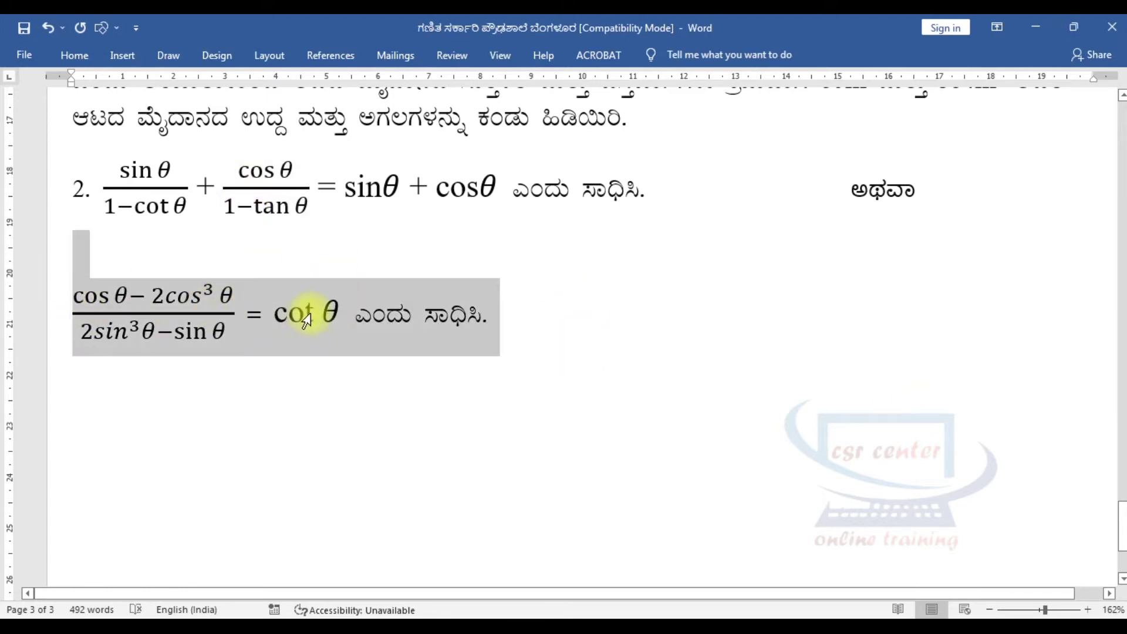
pyautogui.click(455, 268)
pyautogui.click(455, 268)
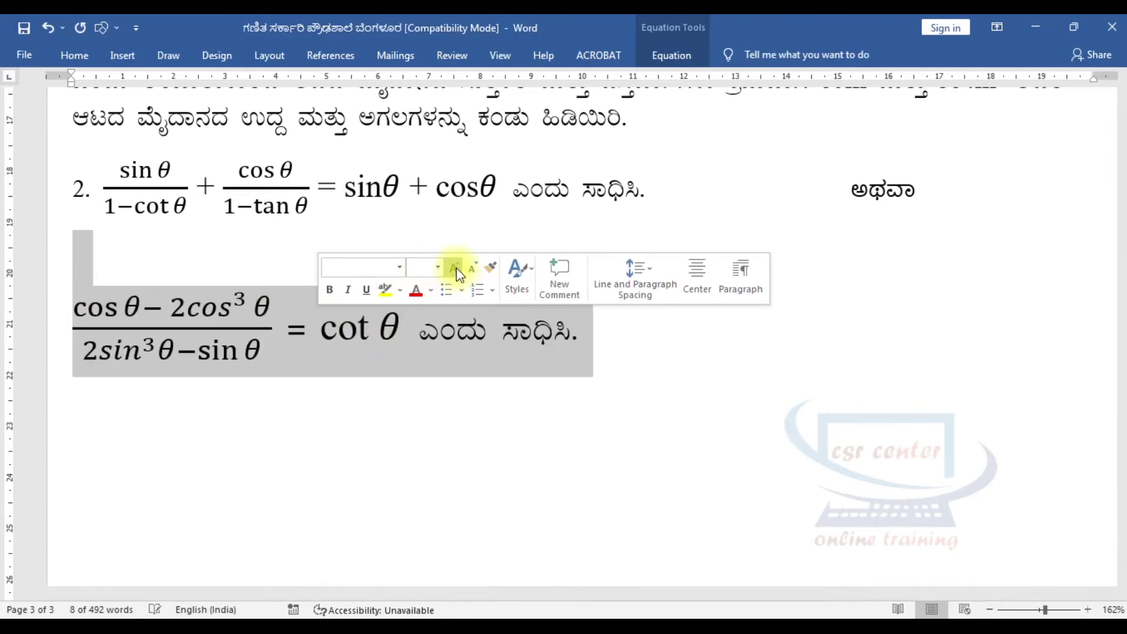
pyautogui.click(603, 344)
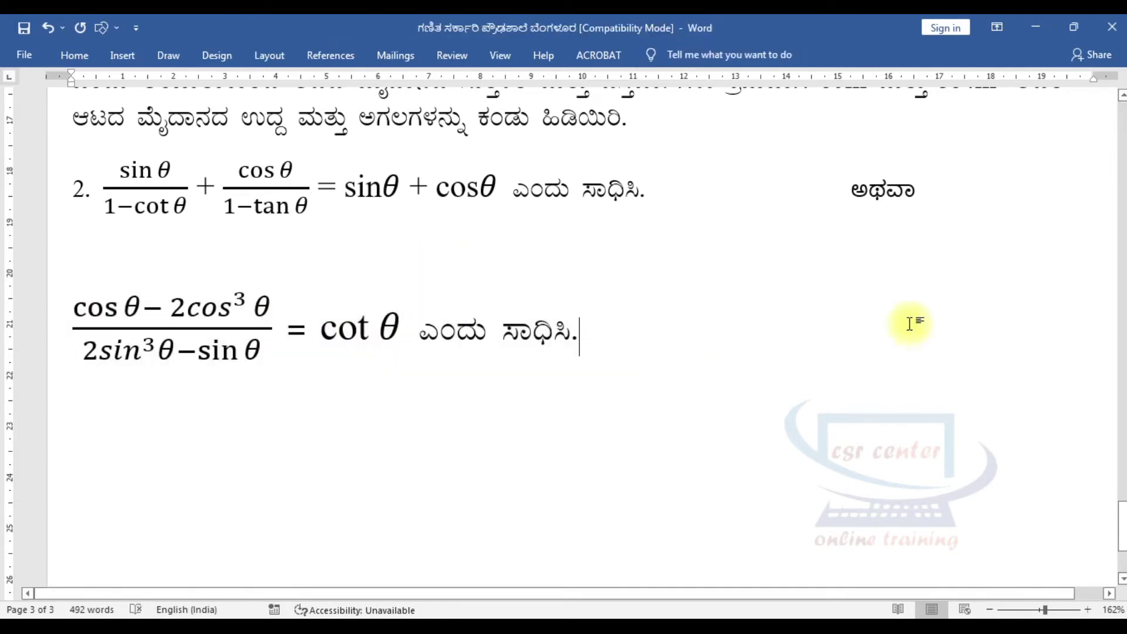
# Add question 3 below the equation and paste the 20m building and tower problem with its triangle figure
pyautogui.press('Return')
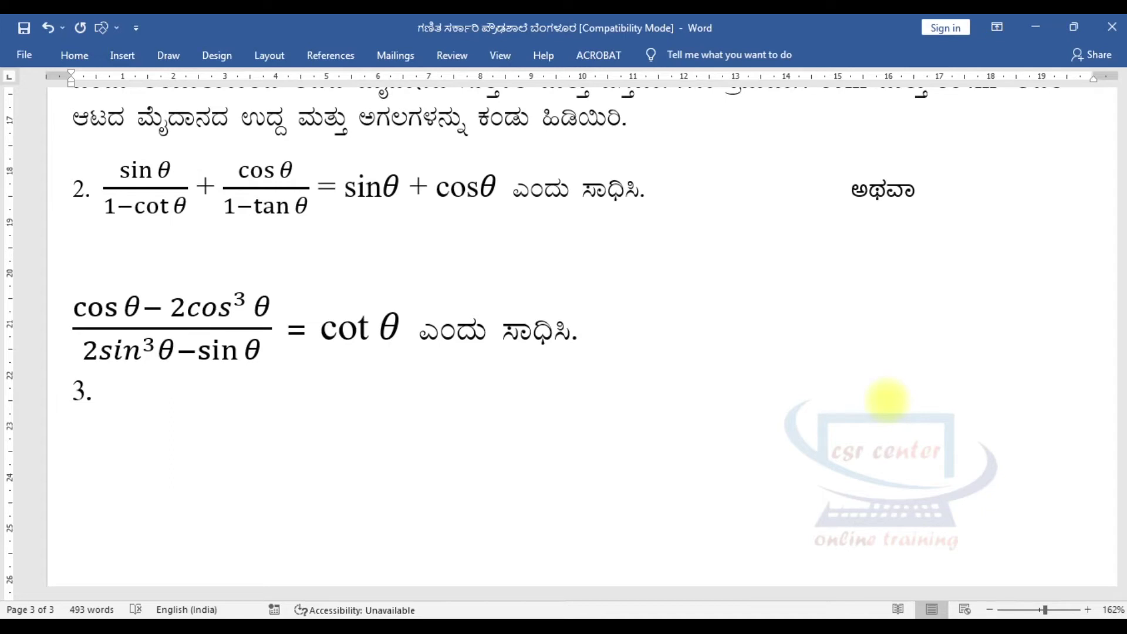
pyautogui.hotkey('ctrl', 'v')
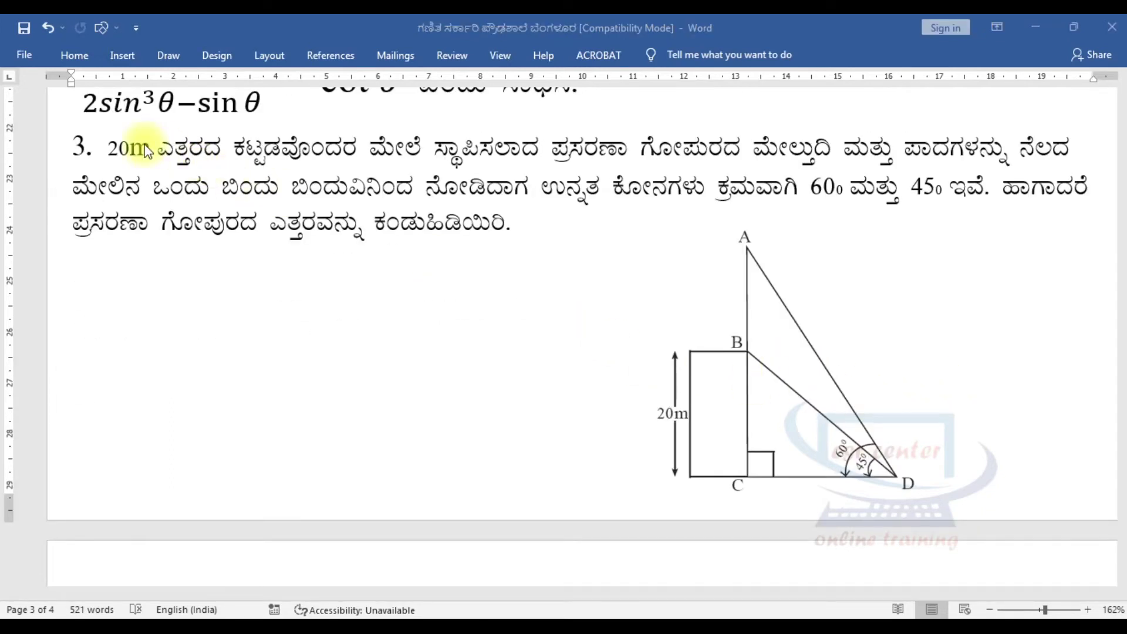
pyautogui.click(801, 400)
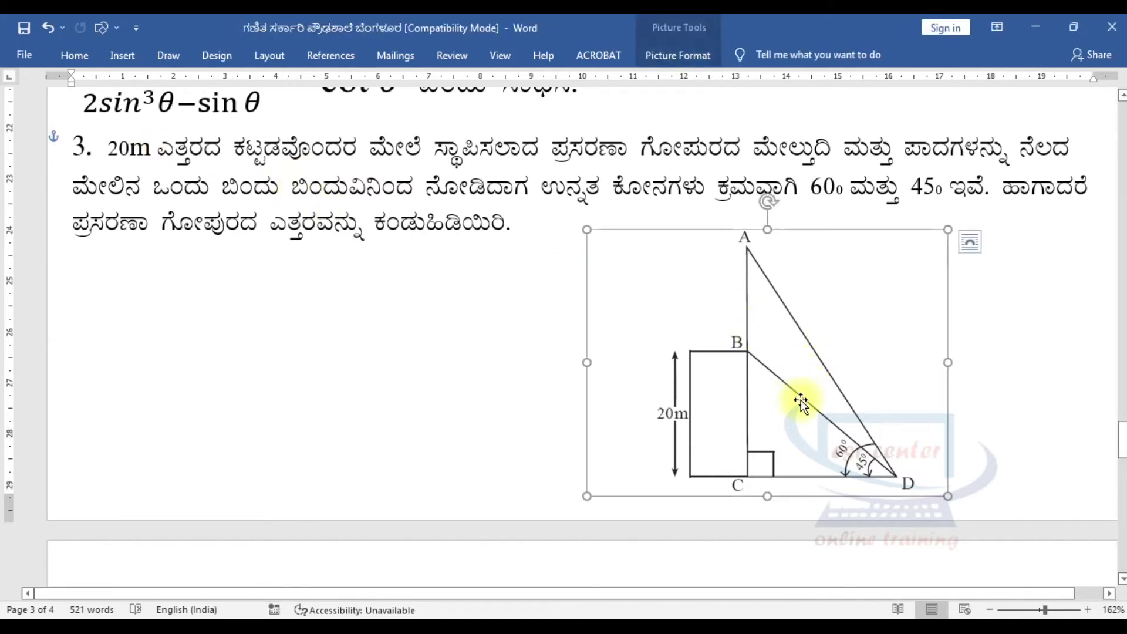
pyautogui.click(1031, 443)
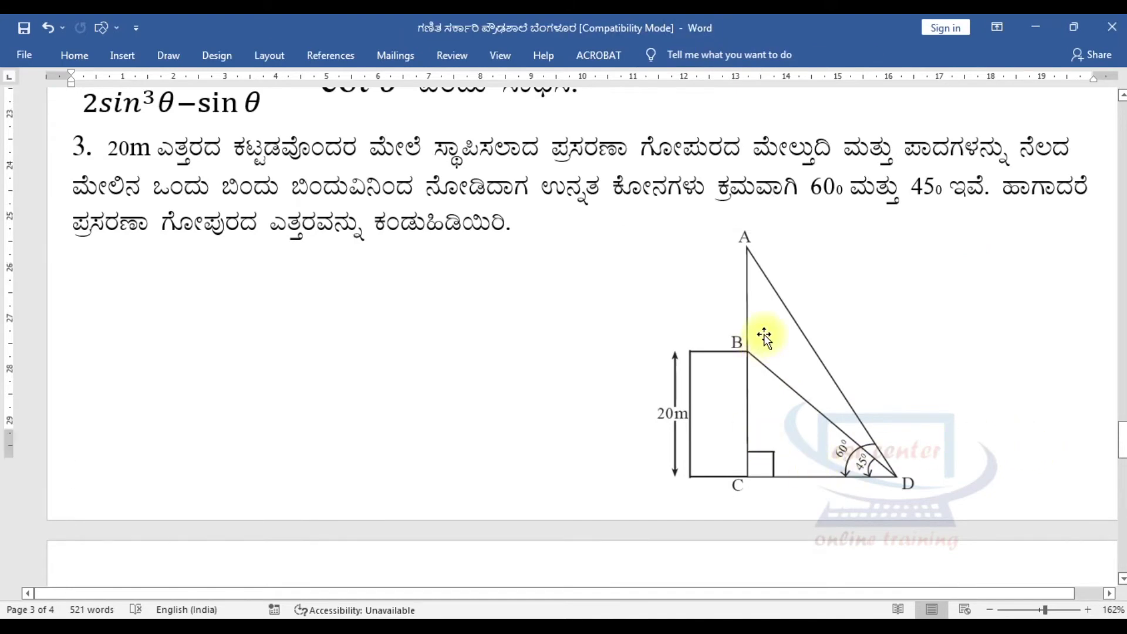
# Move the triangle figure from below question 3 to the upper left area of the following page
pyautogui.scroll(-3, 763, 332)
pyautogui.moveTo(757, 214); pyautogui.dragTo(224, 425)
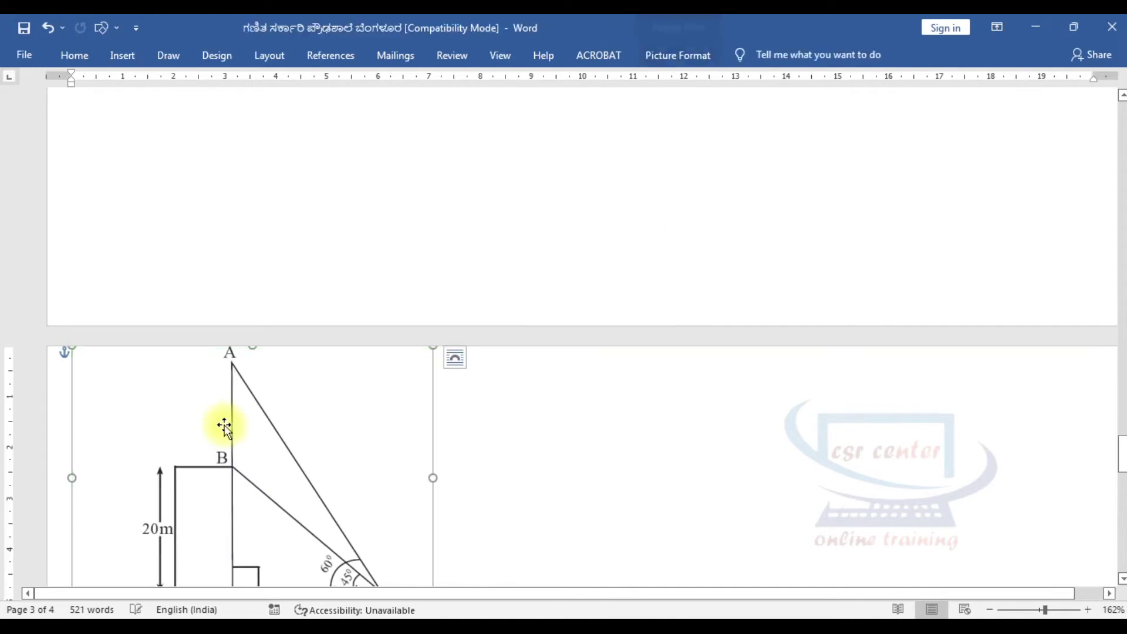
pyautogui.scroll(-4, 229, 411)
pyautogui.moveTo(249, 323); pyautogui.dragTo(284, 332)
pyautogui.click(469, 389)
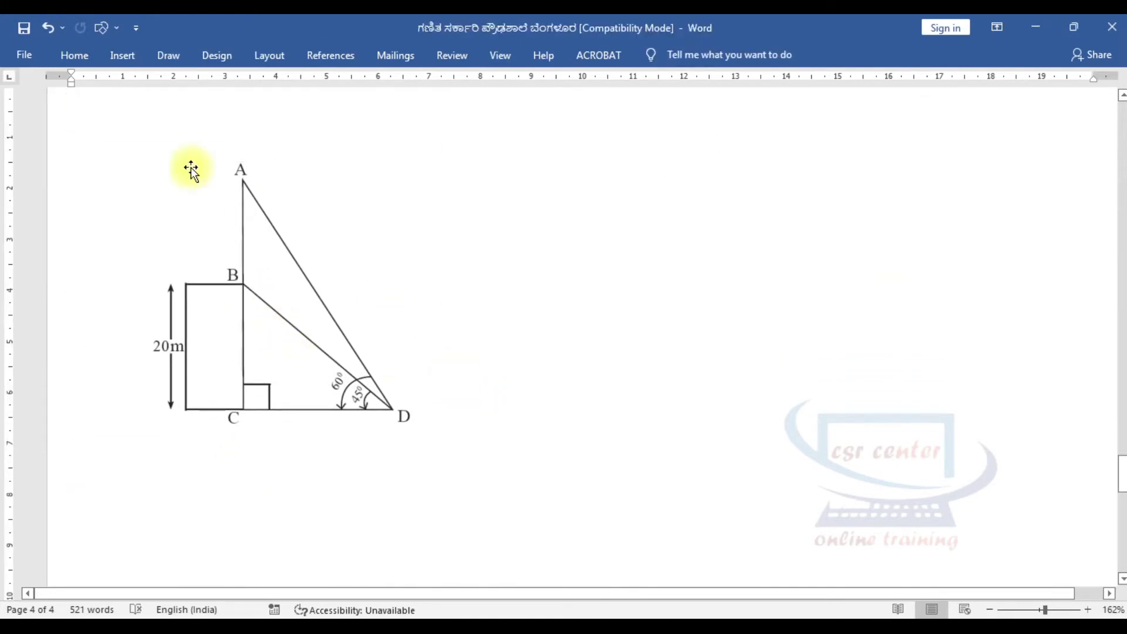
# Draw an upright rectangle about 1 cm wide and 3 cm tall in the empty space beside the triangle figure
pyautogui.click(110, 29)
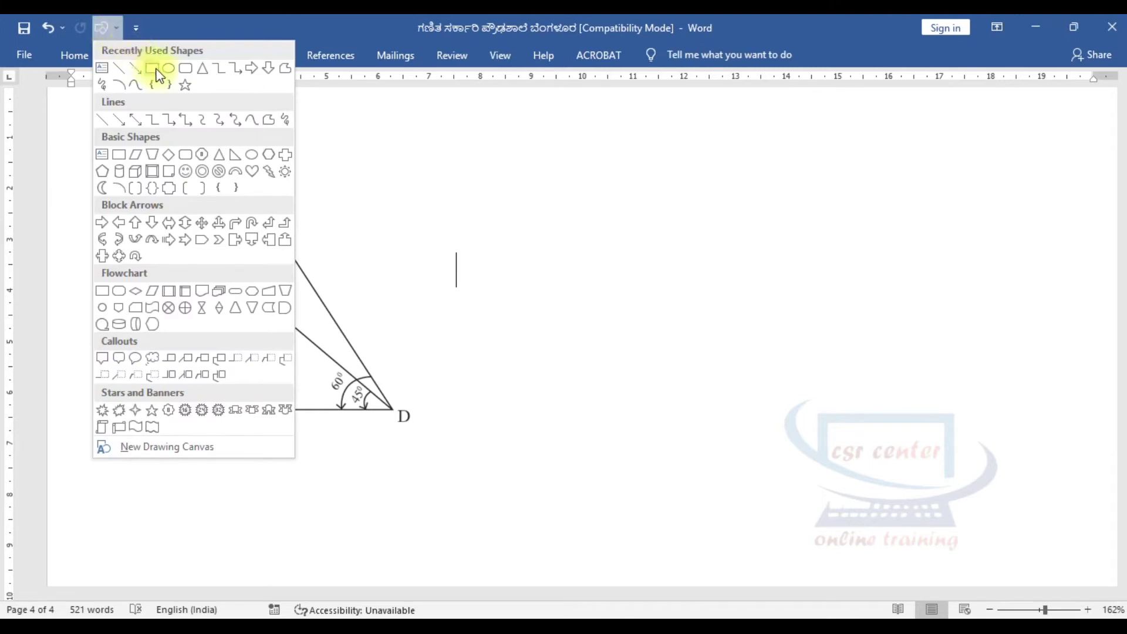
pyautogui.click(152, 67)
pyautogui.moveTo(521, 253)
pyautogui.mouseDown()
pyautogui.moveTo(662, 407)
pyautogui.moveTo(566, 397)
pyautogui.moveTo(573, 406)
pyautogui.mouseUp()
pyautogui.click(635, 446)
# Draw a right triangle about 2.3 cm wide and 5.7 cm tall against the rectangle's edge, sharing its base level and rising above it
pyautogui.click(116, 27)
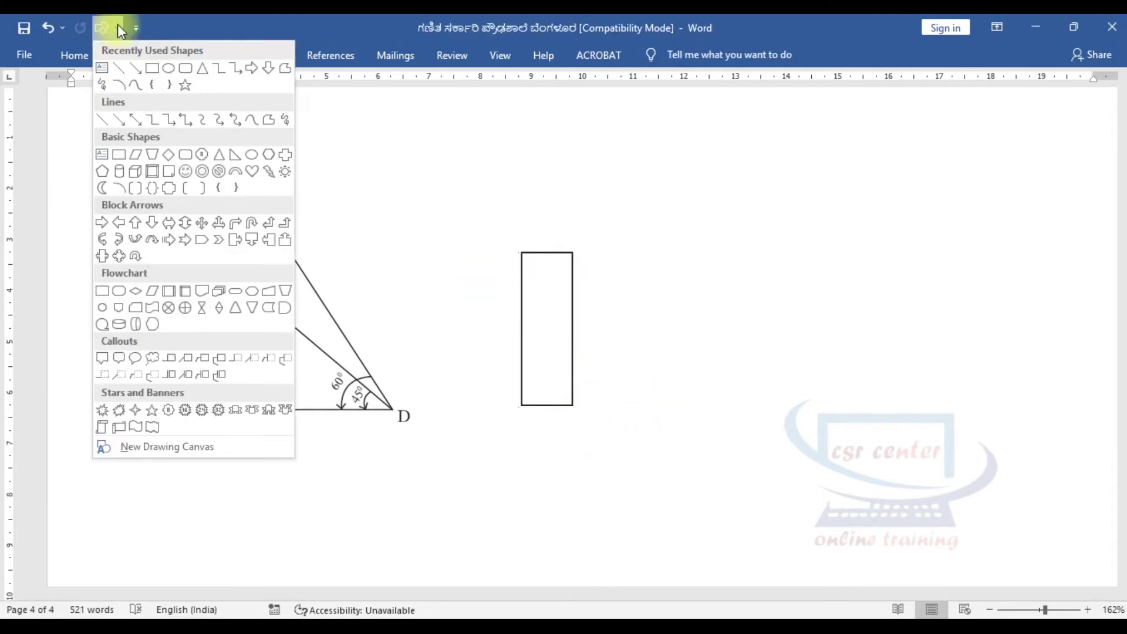
pyautogui.click(228, 153)
pyautogui.moveTo(573, 253); pyautogui.dragTo(660, 404)
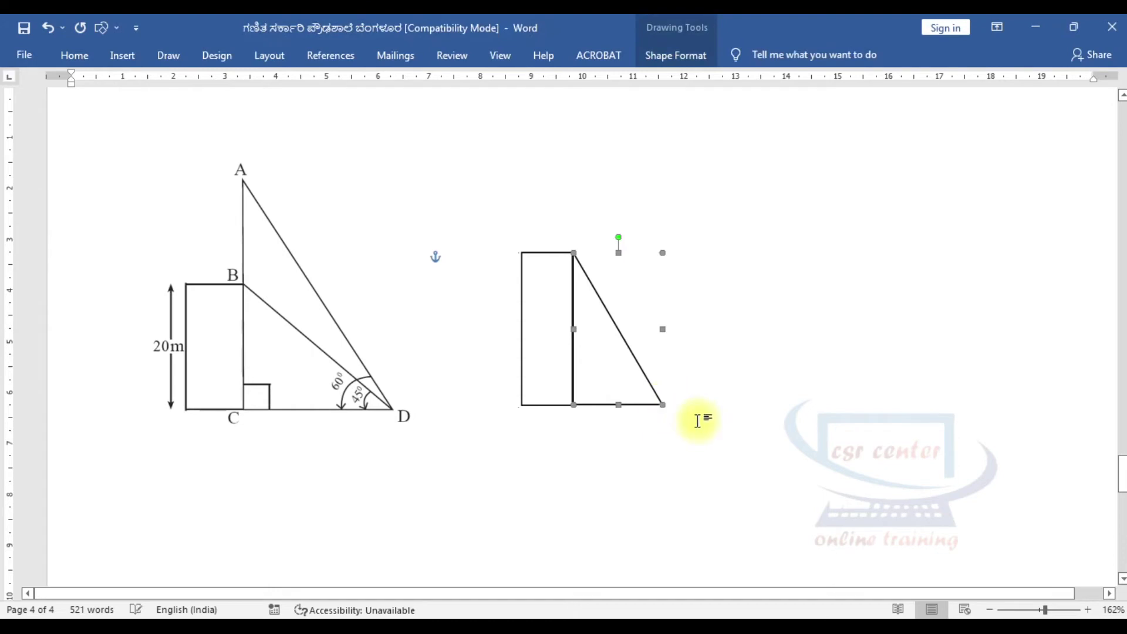
pyautogui.moveTo(573, 253); pyautogui.dragTo(571, 116)
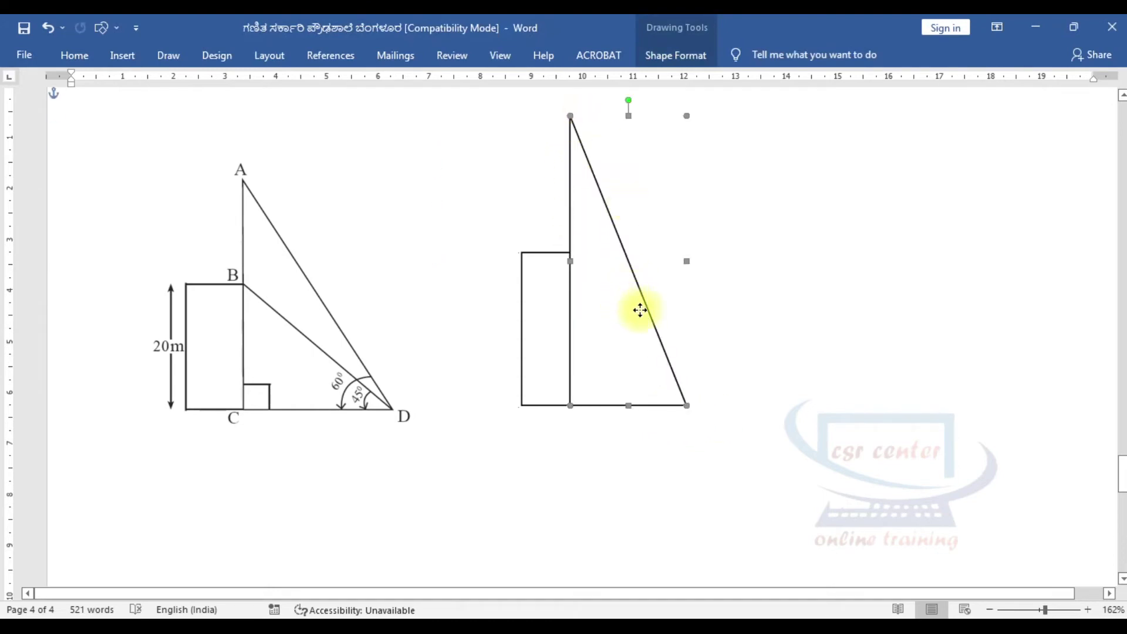
# Duplicate the right triangle and shrink the copy to fit inside the original, meeting it at the far base corner
pyautogui.hotkey('ctrl', 'v')
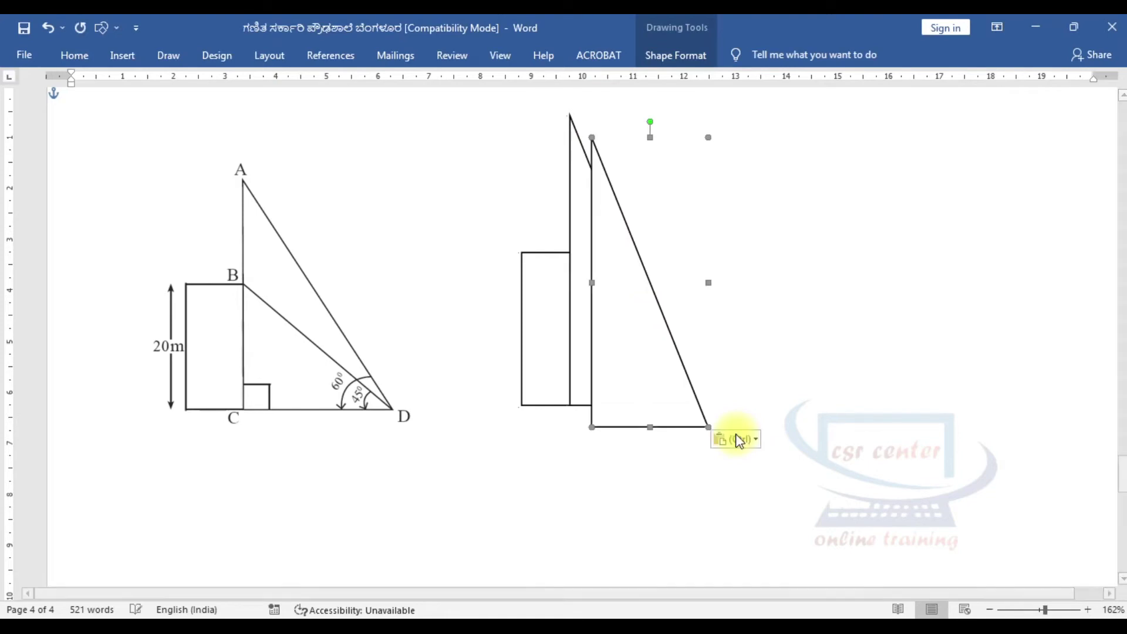
pyautogui.moveTo(593, 131); pyautogui.dragTo(626, 305)
pyautogui.moveTo(664, 404)
pyautogui.mouseDown()
pyautogui.moveTo(629, 372)
pyautogui.moveTo(610, 377)
pyautogui.moveTo(686, 403)
pyautogui.mouseUp()
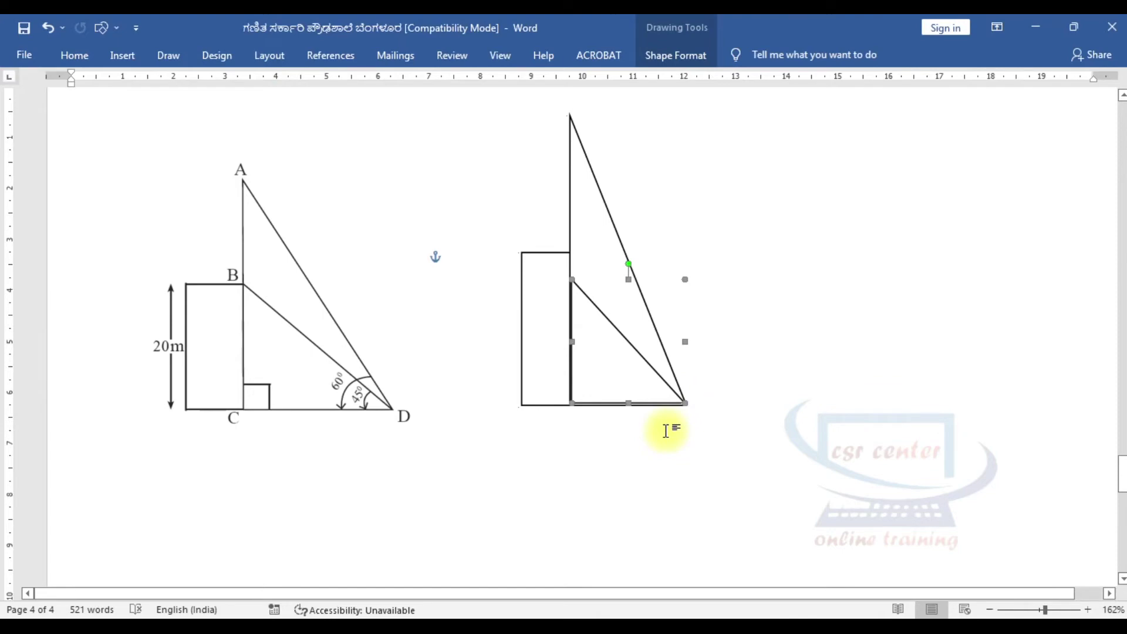
# Align the inner triangle's base and upright side with the outer triangle and raise its apex to the rectangle's upper corner
pyautogui.scroll(8, 664, 429)
pyautogui.click(712, 415)
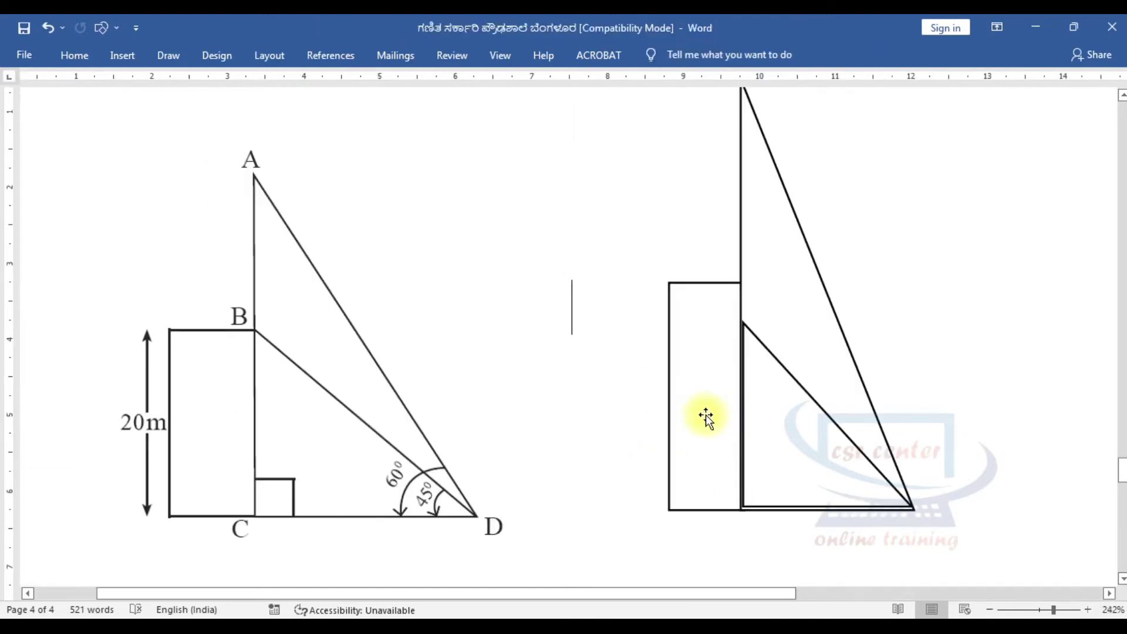
pyautogui.click(806, 389)
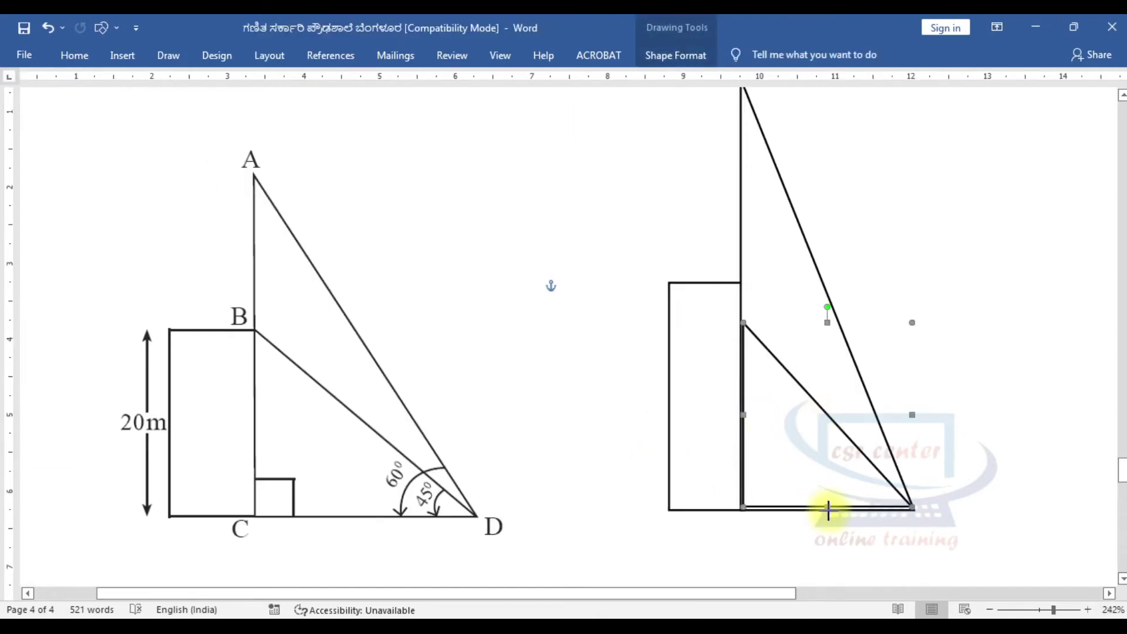
pyautogui.moveTo(828, 512); pyautogui.dragTo(828, 514)
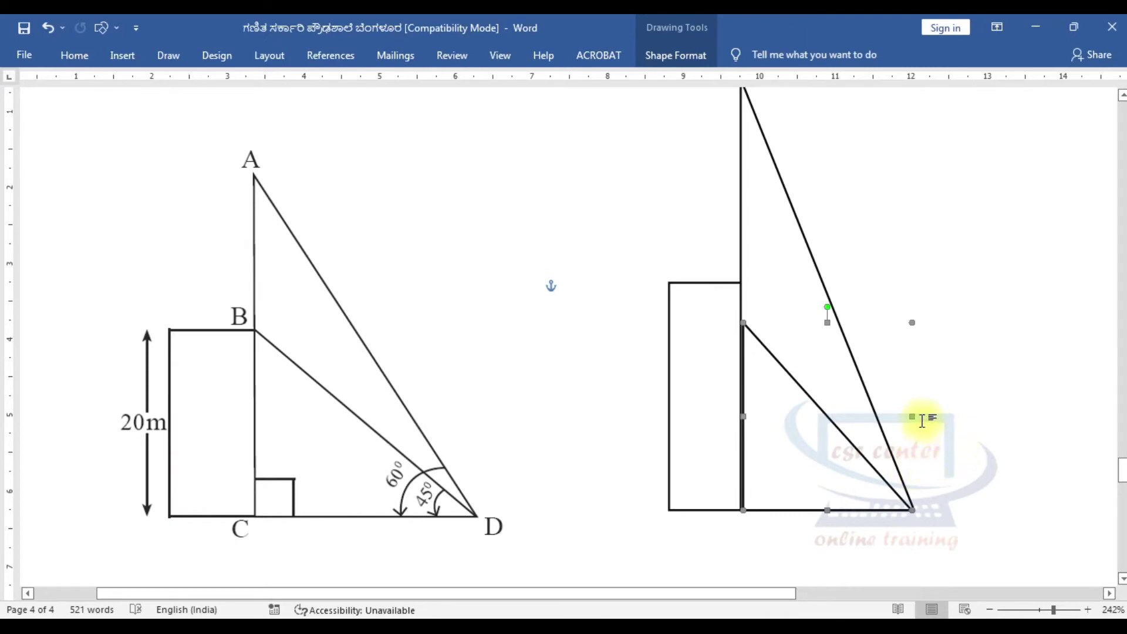
pyautogui.click(983, 457)
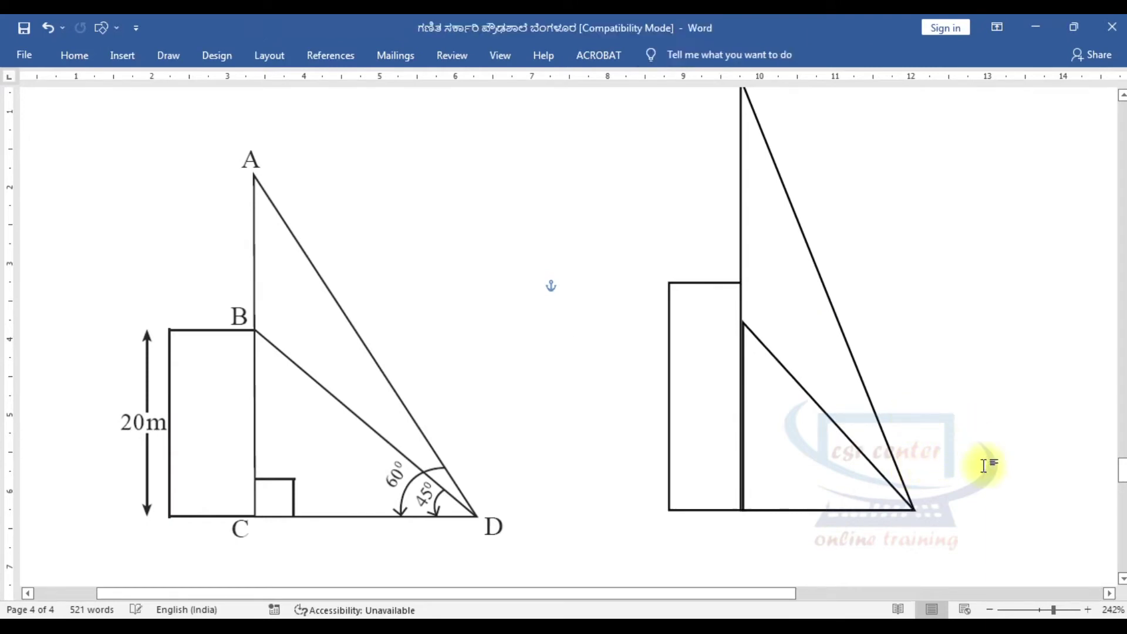
pyautogui.scroll(-1, 940, 455)
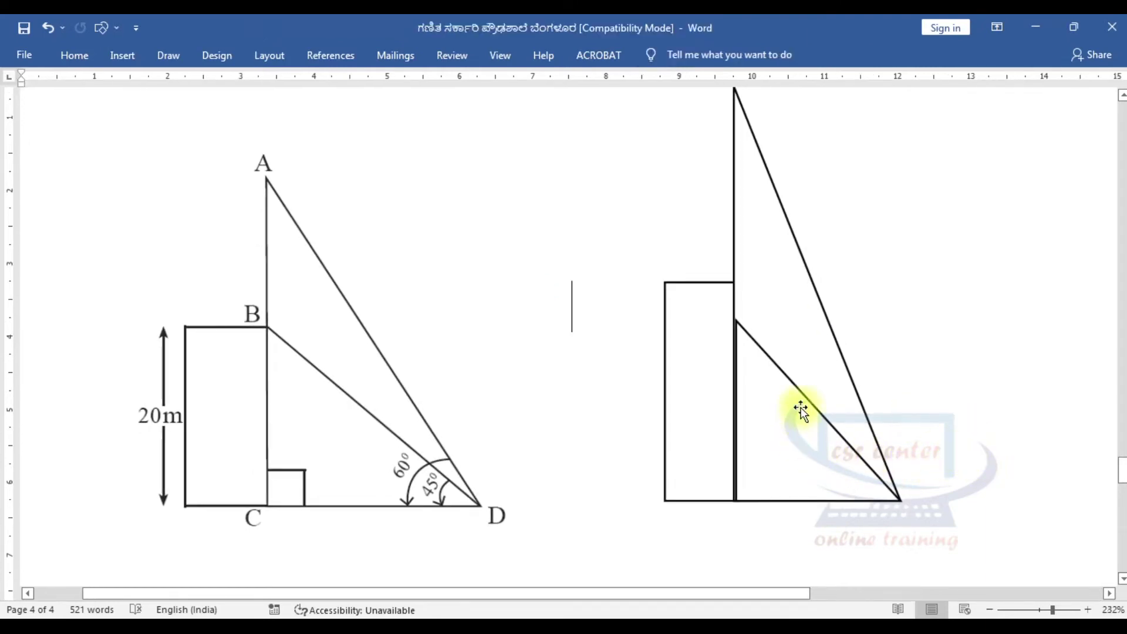
pyautogui.click(763, 429)
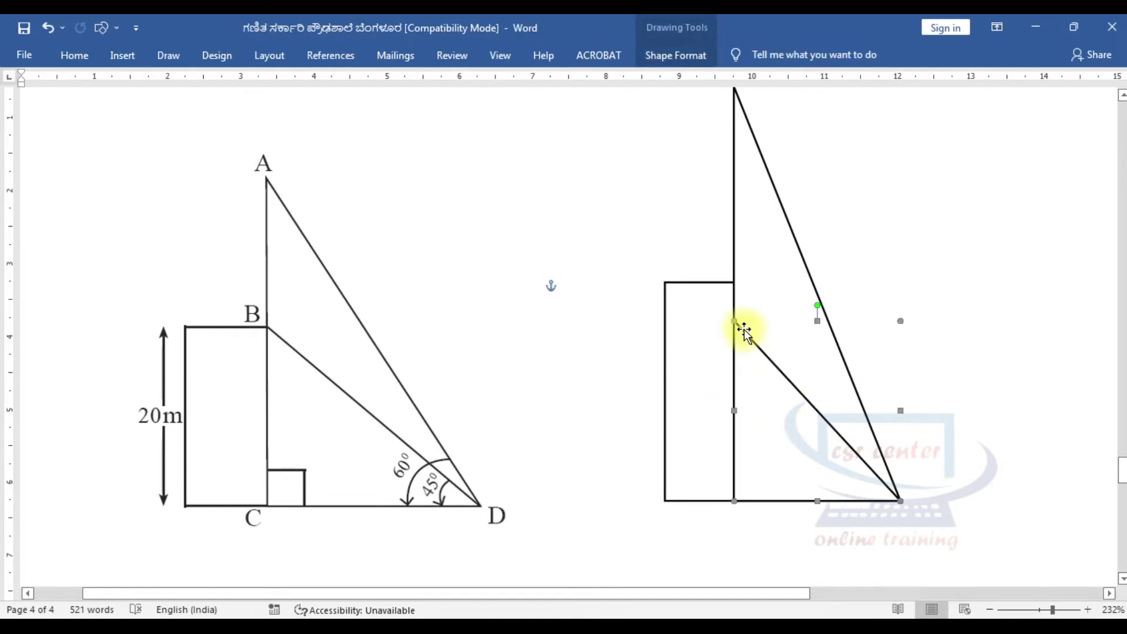
pyautogui.moveTo(735, 320); pyautogui.dragTo(732, 282)
pyautogui.click(1006, 416)
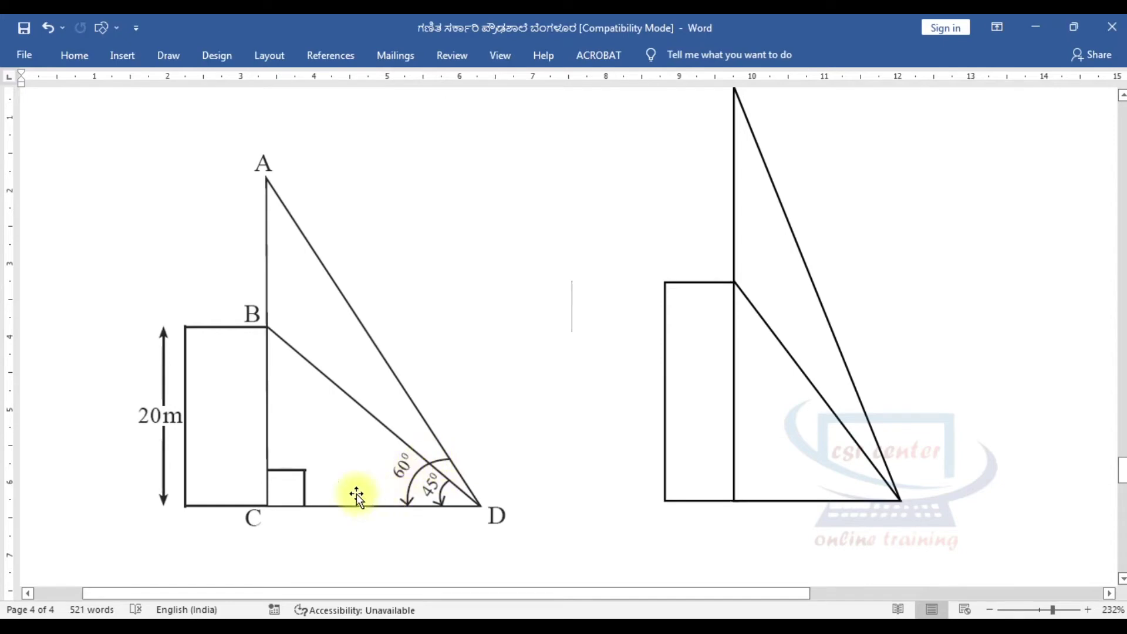
# Move the original building-and-tower picture back to the previous page, below the text of question 3
pyautogui.moveTo(374, 500); pyautogui.dragTo(717, 305)
pyautogui.scroll(4, 719, 306)
pyautogui.scroll(-5, 742, 181)
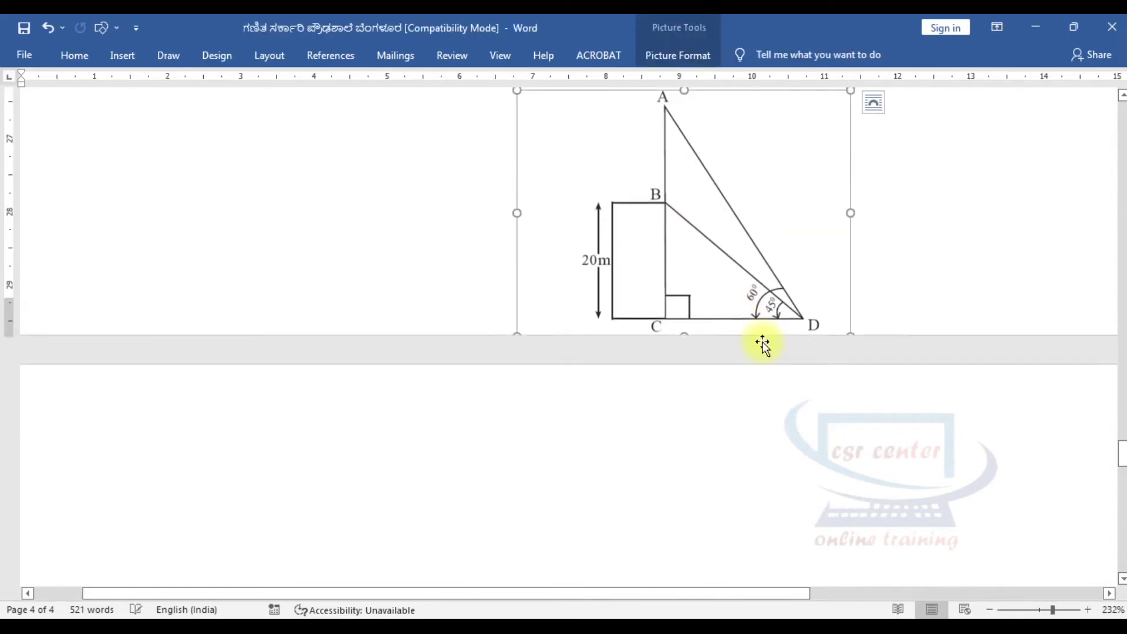
pyautogui.scroll(5, 763, 346)
pyautogui.moveTo(717, 473); pyautogui.dragTo(781, 361)
pyautogui.scroll(-3, 781, 361)
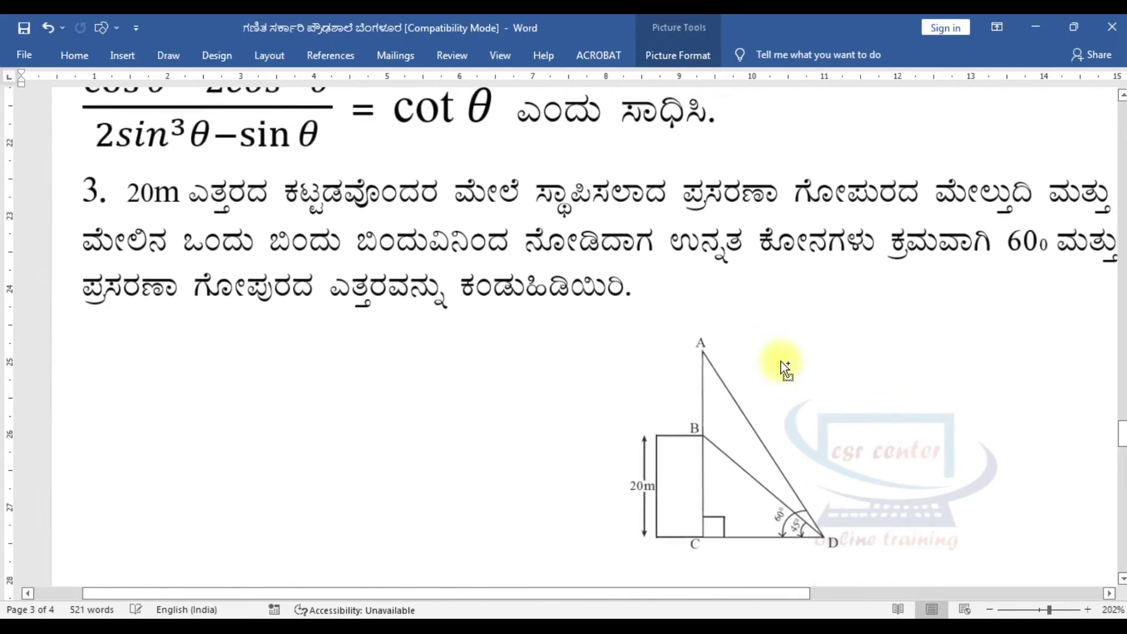
pyautogui.scroll(-6, 781, 361)
pyautogui.click(693, 455)
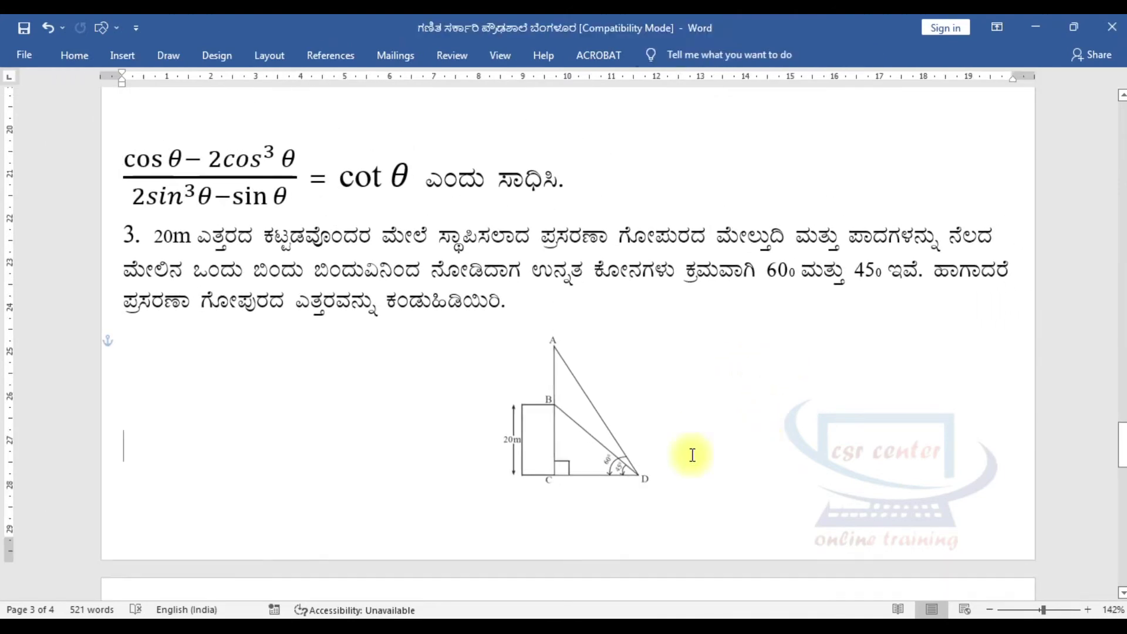
# Position the building-and-tower picture directly beneath question 3's text and enlarge it to about 7 cm wide
pyautogui.moveTo(565, 399); pyautogui.dragTo(627, 375)
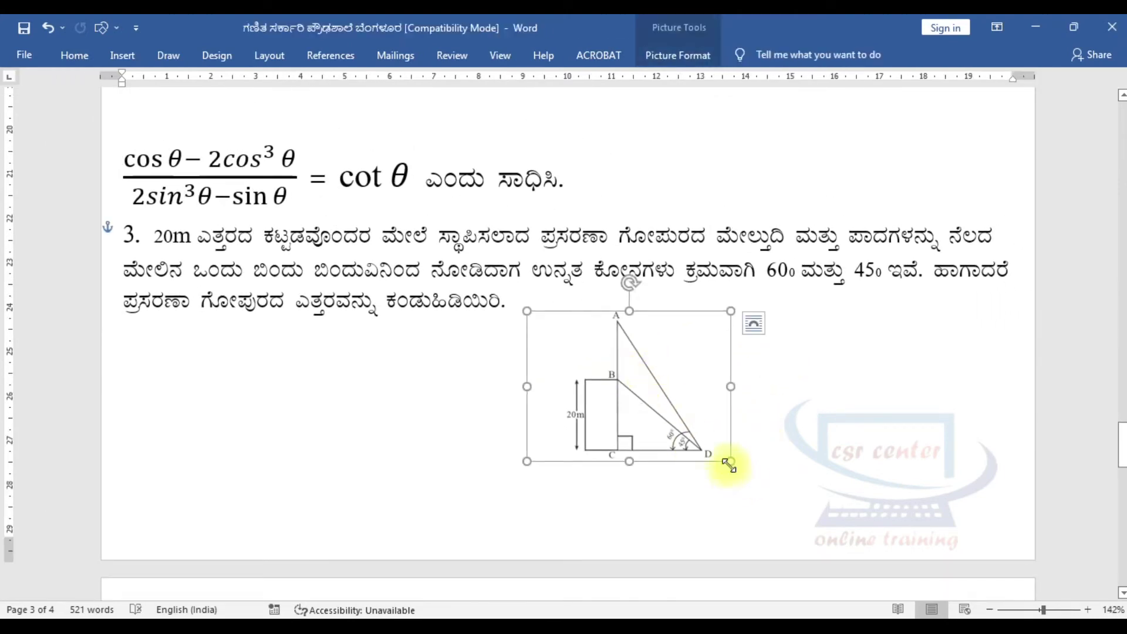
pyautogui.moveTo(731, 461); pyautogui.dragTo(829, 534)
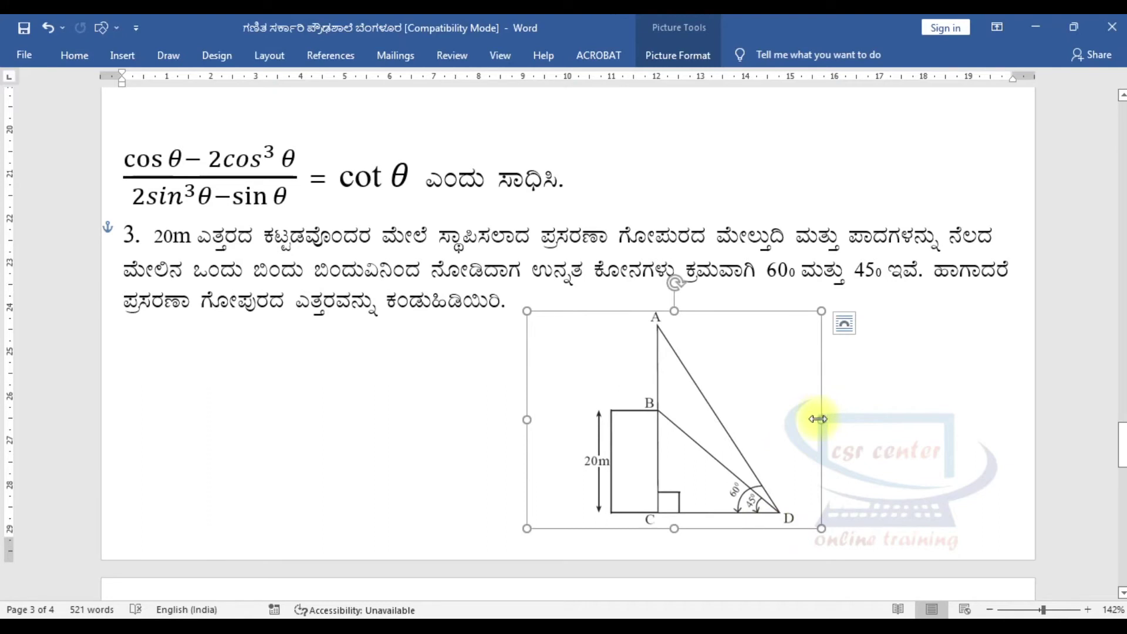
pyautogui.click(889, 507)
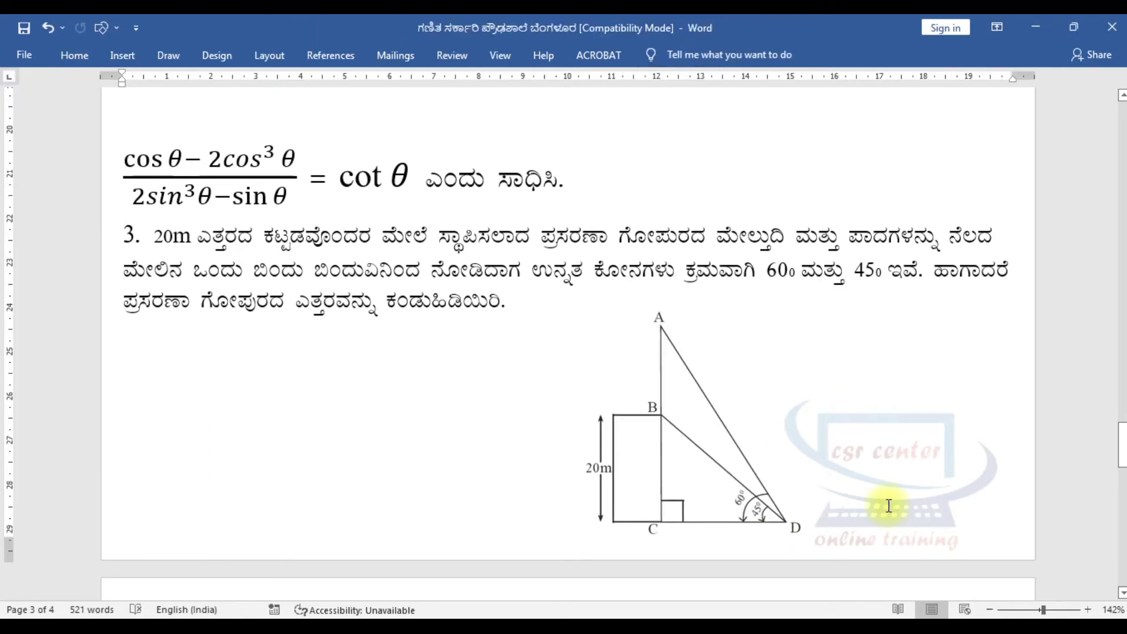
# Start question 4 at the top of the page after the figure by entering its number "4."
pyautogui.press('Return')
pyautogui.scroll(-5, 568, 340)
pyautogui.write('4.')
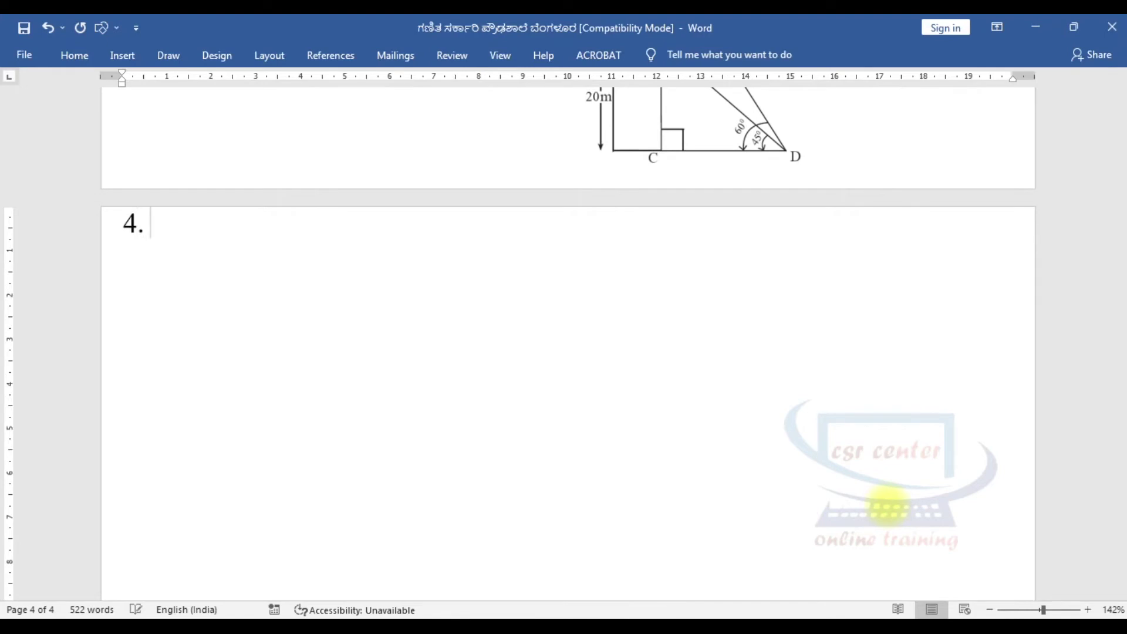
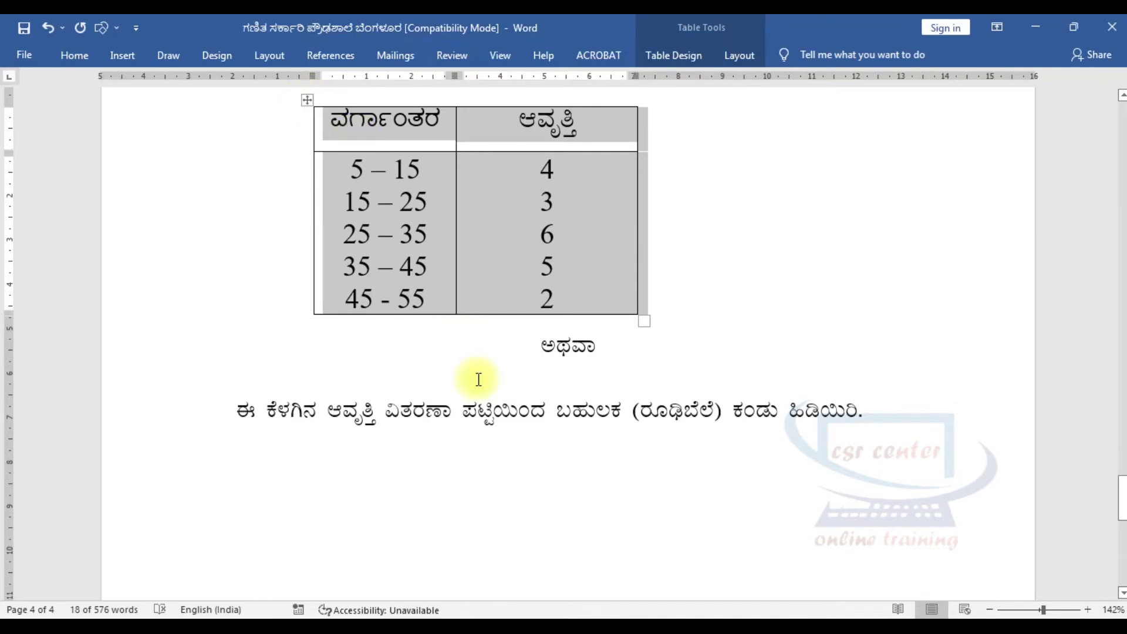
# Duplicate question 5's class-interval and frequency table and place the copy below the alternative question about the mode
pyautogui.click(312, 338)
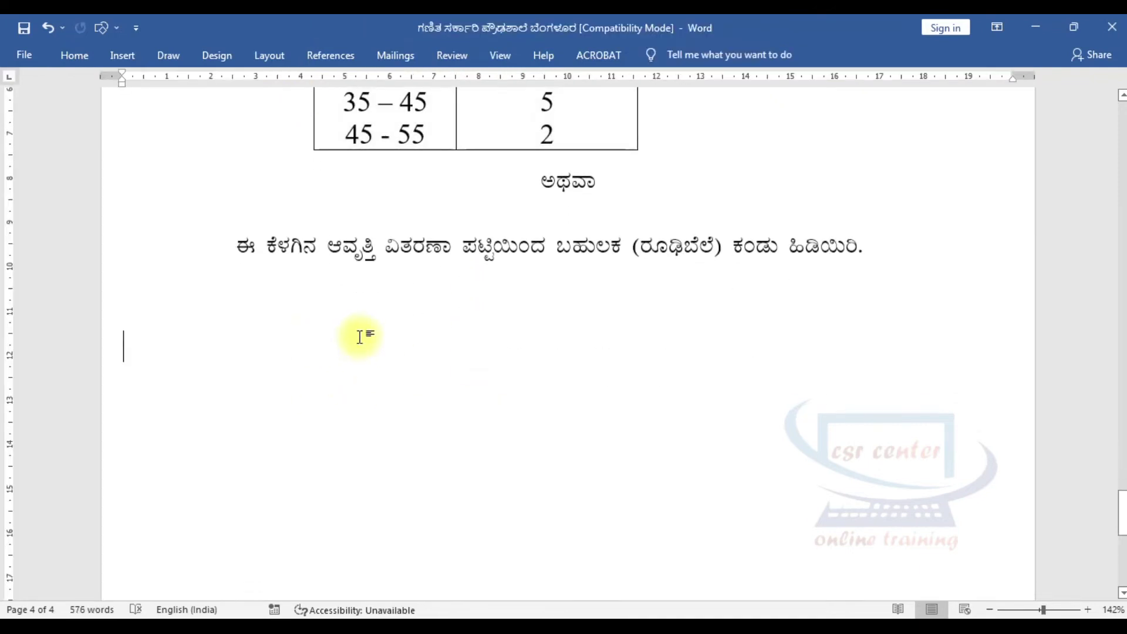
pyautogui.hotkey('ctrl', 'v')
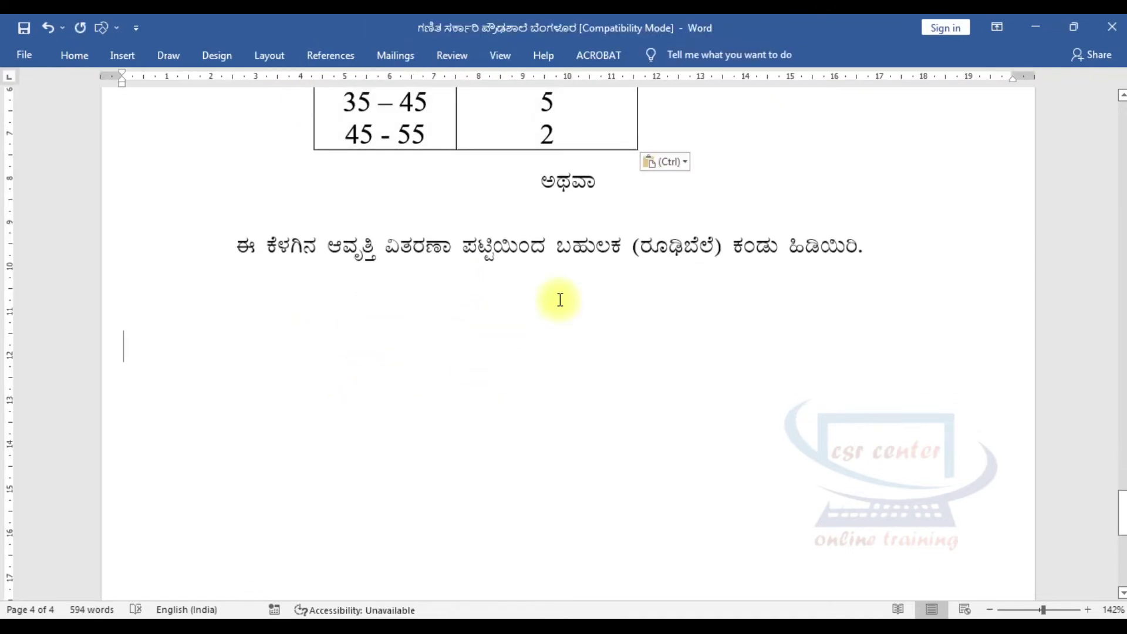
pyautogui.hotkey('ctrl', 'z')
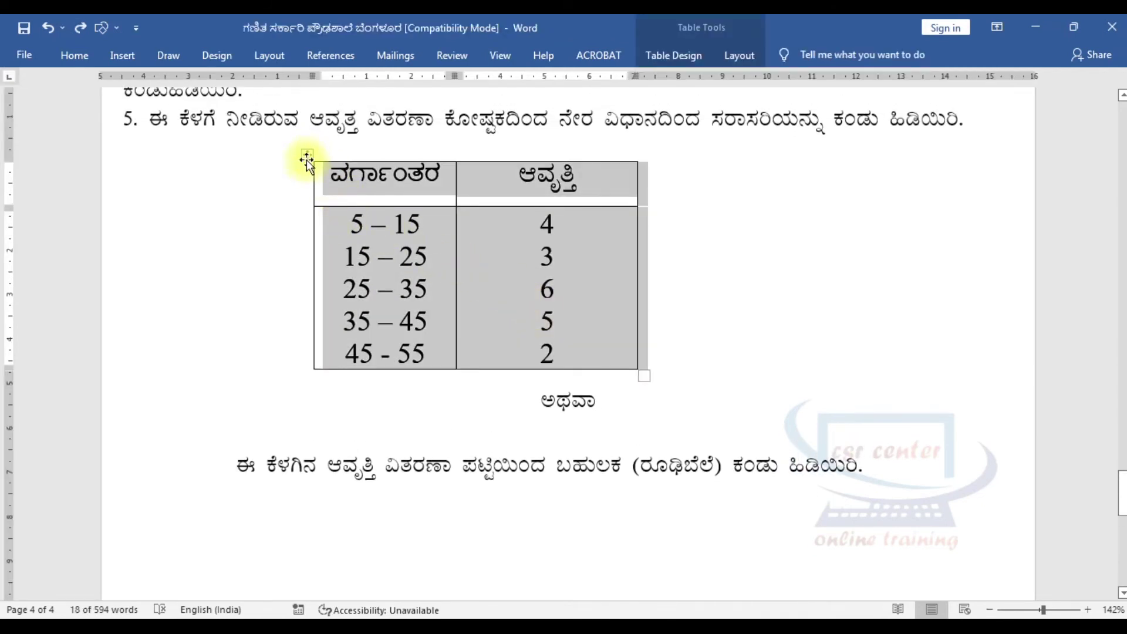
pyautogui.moveTo(307, 155); pyautogui.dragTo(320, 432)
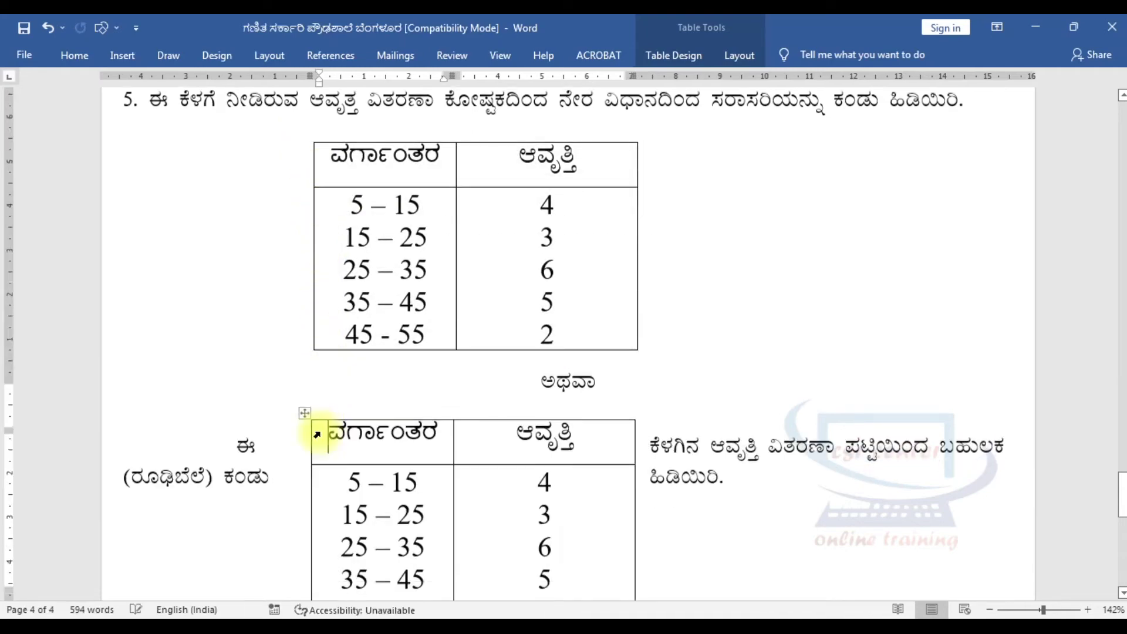
pyautogui.scroll(-3, 323, 202)
pyautogui.moveTo(304, 214); pyautogui.dragTo(297, 339)
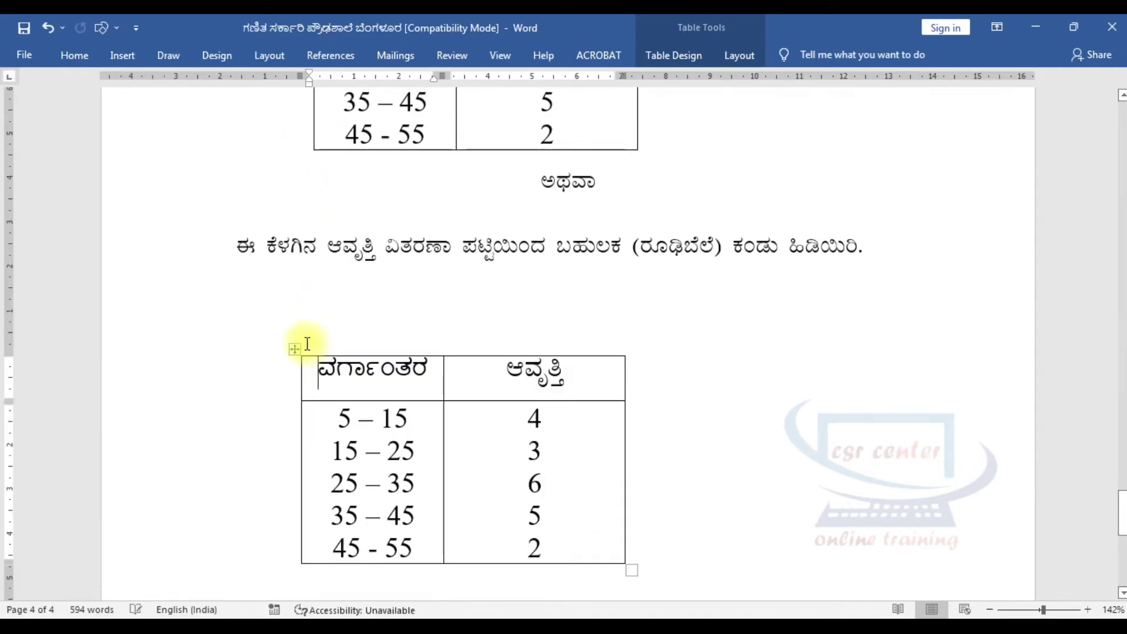
pyautogui.scroll(-2, 302, 344)
pyautogui.scroll(5, 521, 322)
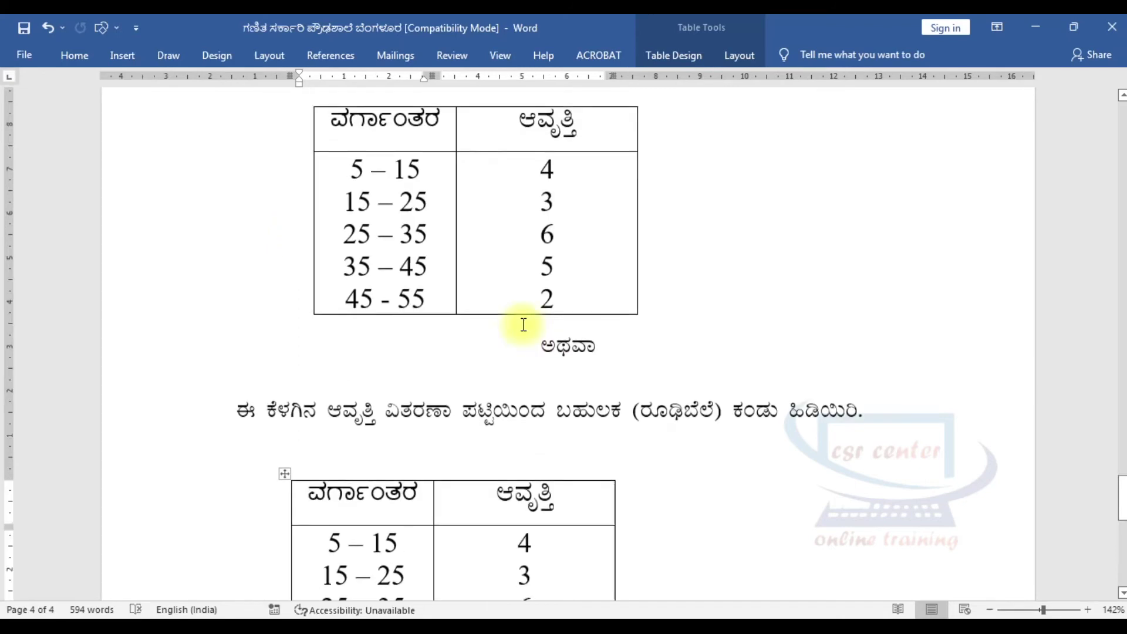
pyautogui.scroll(-3, 534, 178)
pyautogui.scroll(-2, 590, 390)
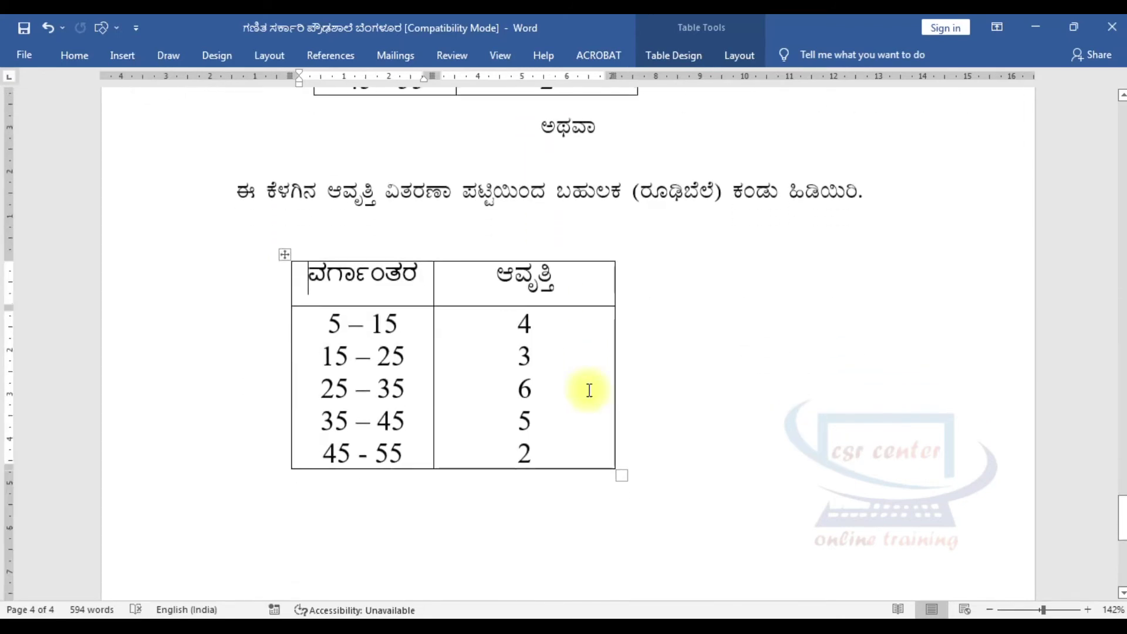
# Replace the copied table's class intervals with 0–10, 10–20, 20–30, 30–40, 40–50 and its frequencies with 7, 9, 15, 11, 8
pyautogui.moveTo(345, 321); pyautogui.dragTo(327, 319)
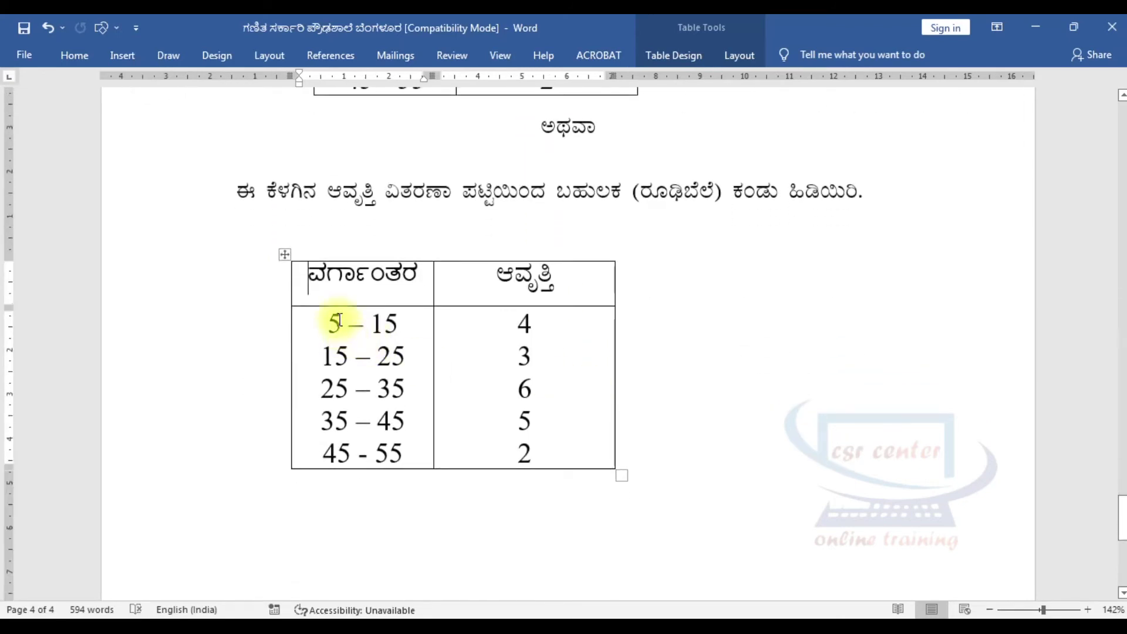
pyautogui.press('BackSpace')
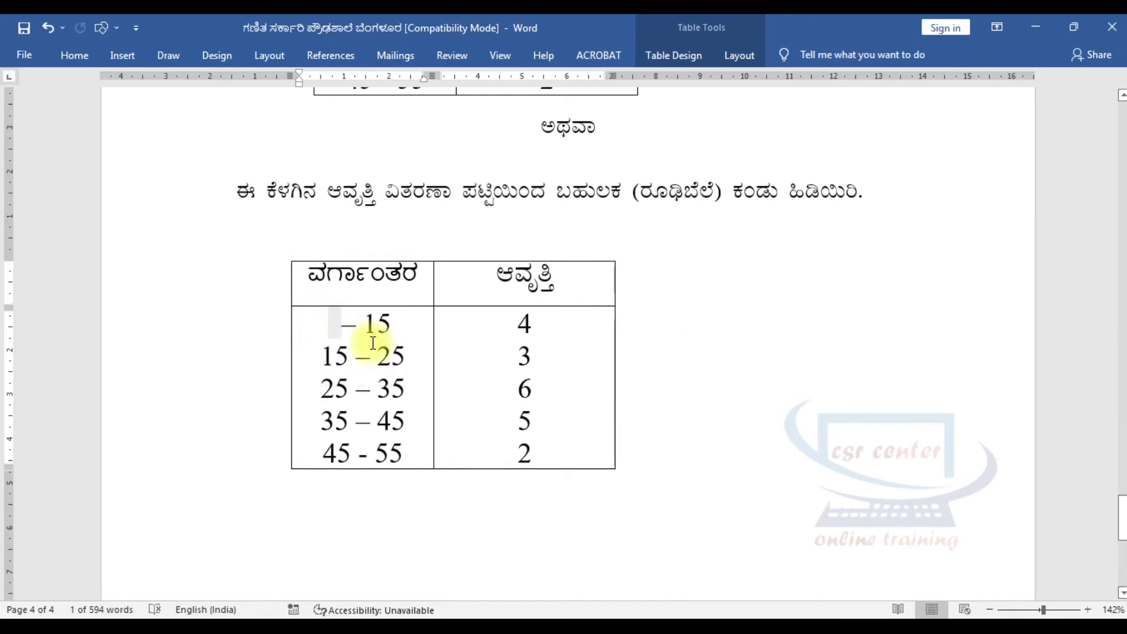
pyautogui.write('0')
pyautogui.moveTo(403, 323); pyautogui.dragTo(375, 322)
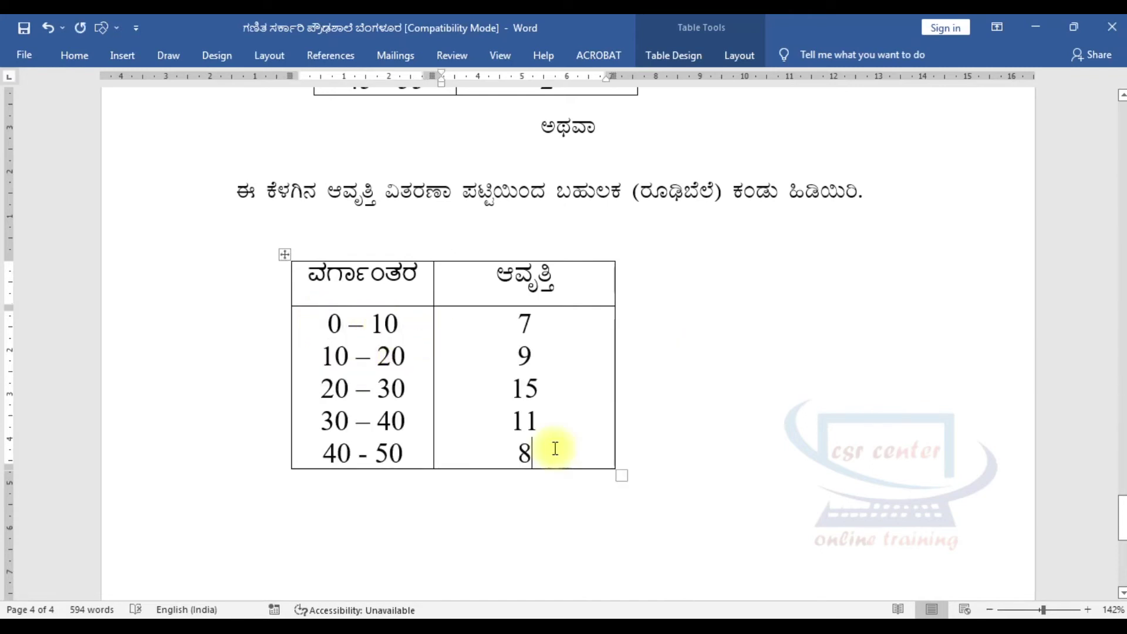
# Add question 6 below the second table, asking for a "more than" ogive of the wheat yield per hectare on 100 village fields
pyautogui.click(713, 481)
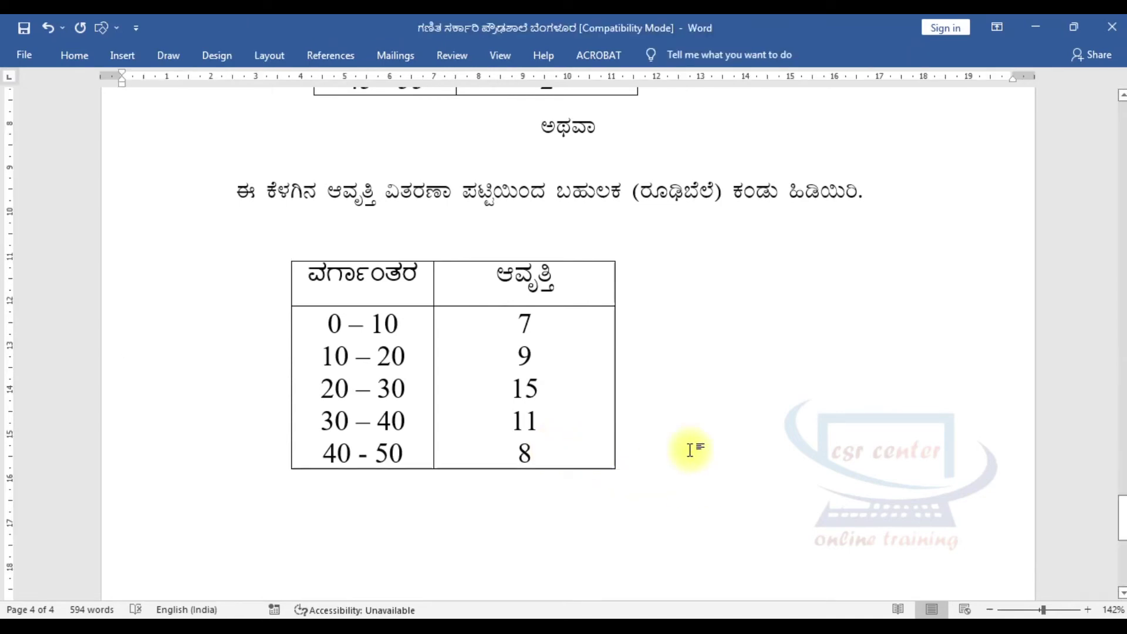
pyautogui.scroll(6, 574, 370)
pyautogui.scroll(-6, 573, 372)
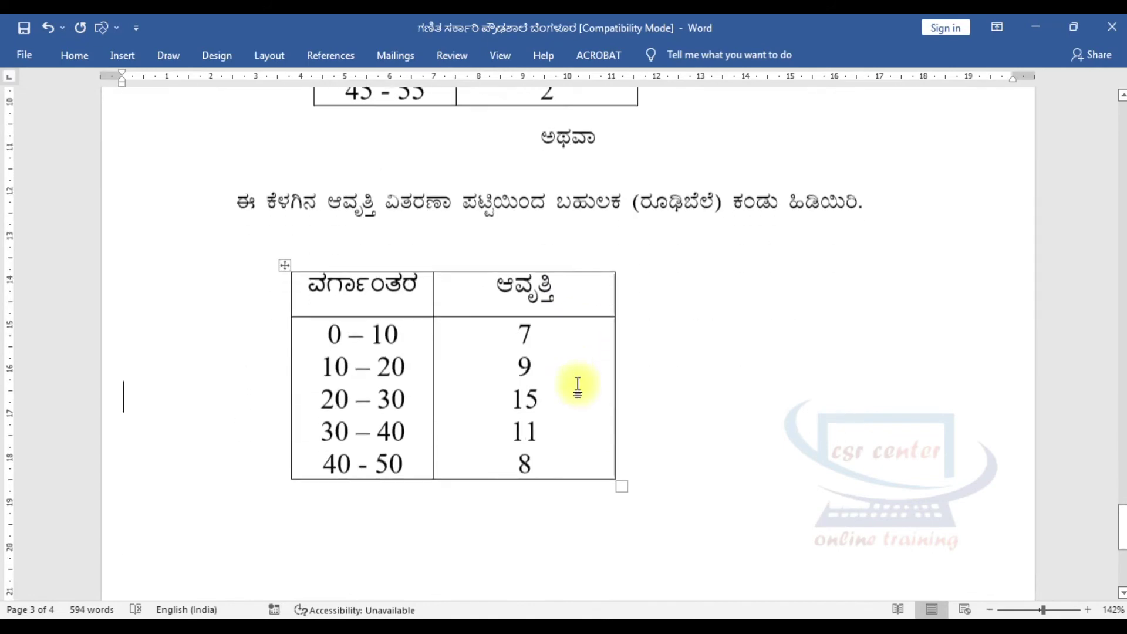
pyautogui.press('Return')
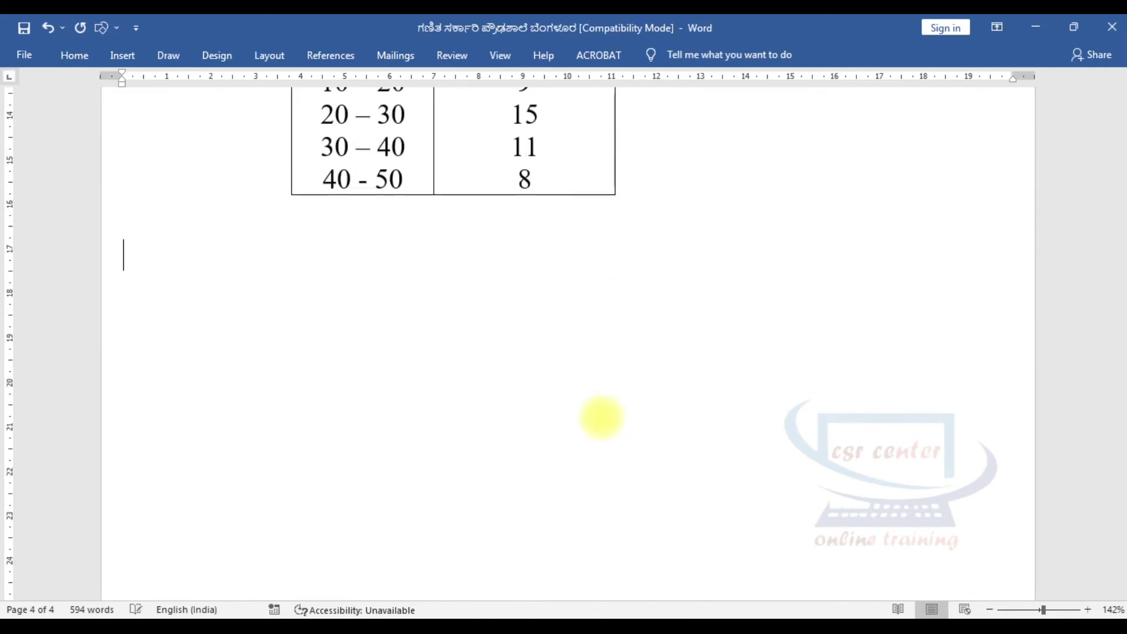
pyautogui.write('6.')
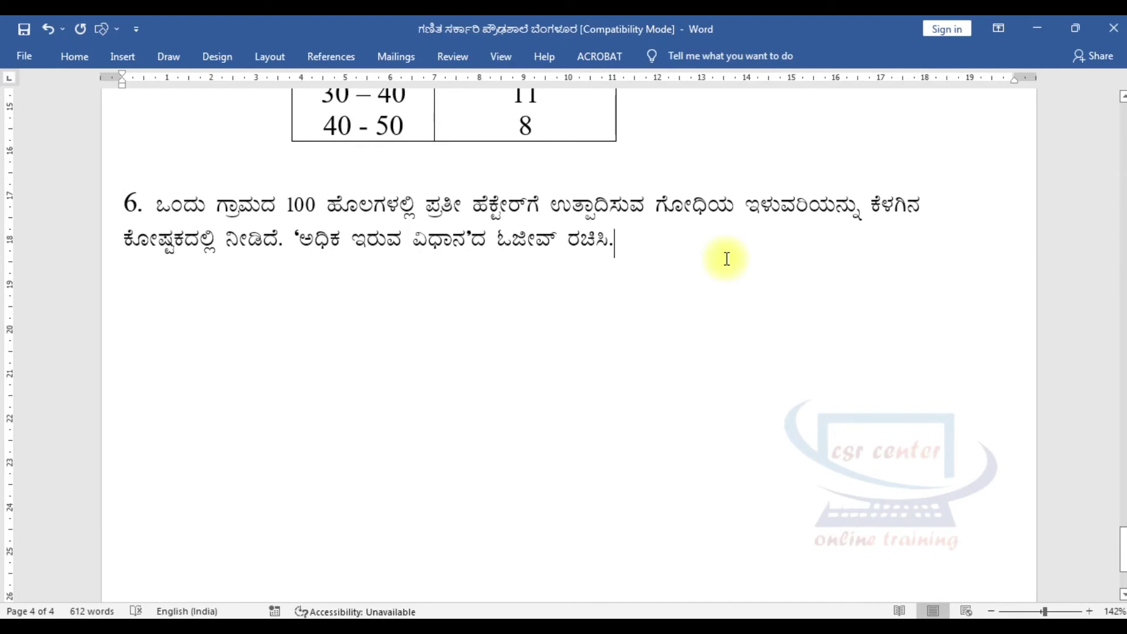
pyautogui.press('BackSpace')
pyautogui.scroll(2, 534, 290)
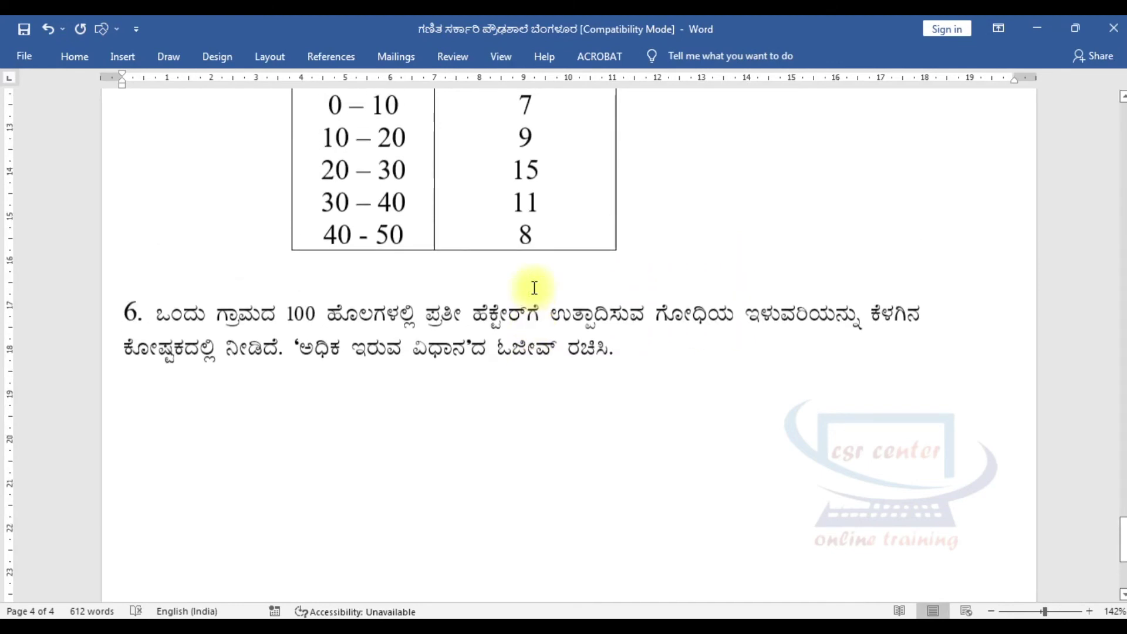
# Duplicate the 0–10 to 40–50 frequency table and place the copy below question 6
pyautogui.scroll(2, 450, 250)
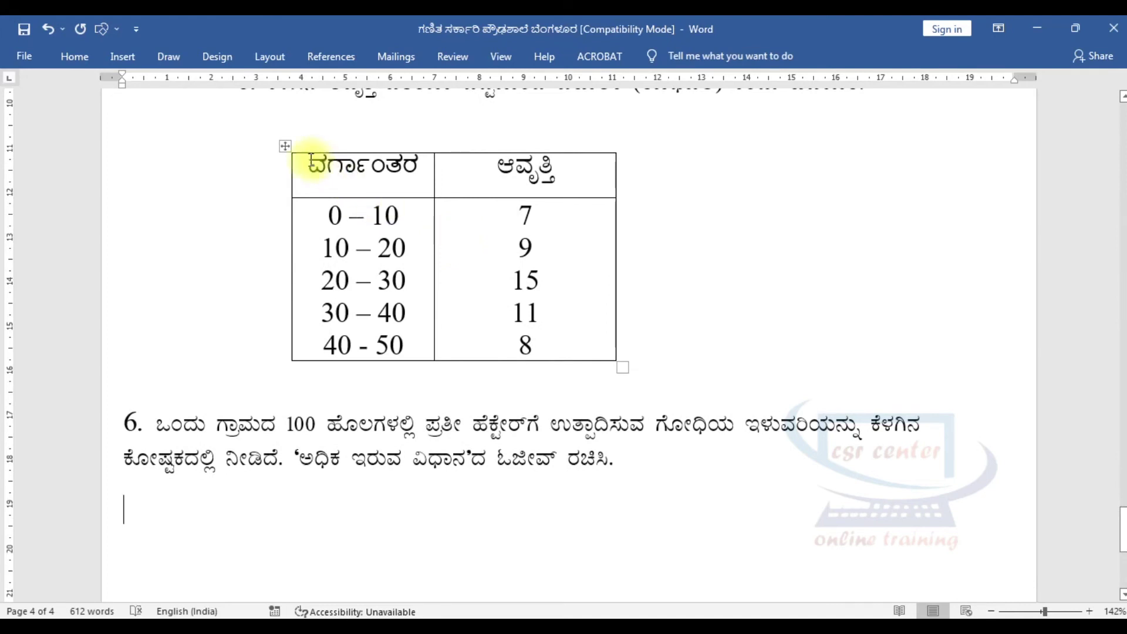
pyautogui.click(285, 147)
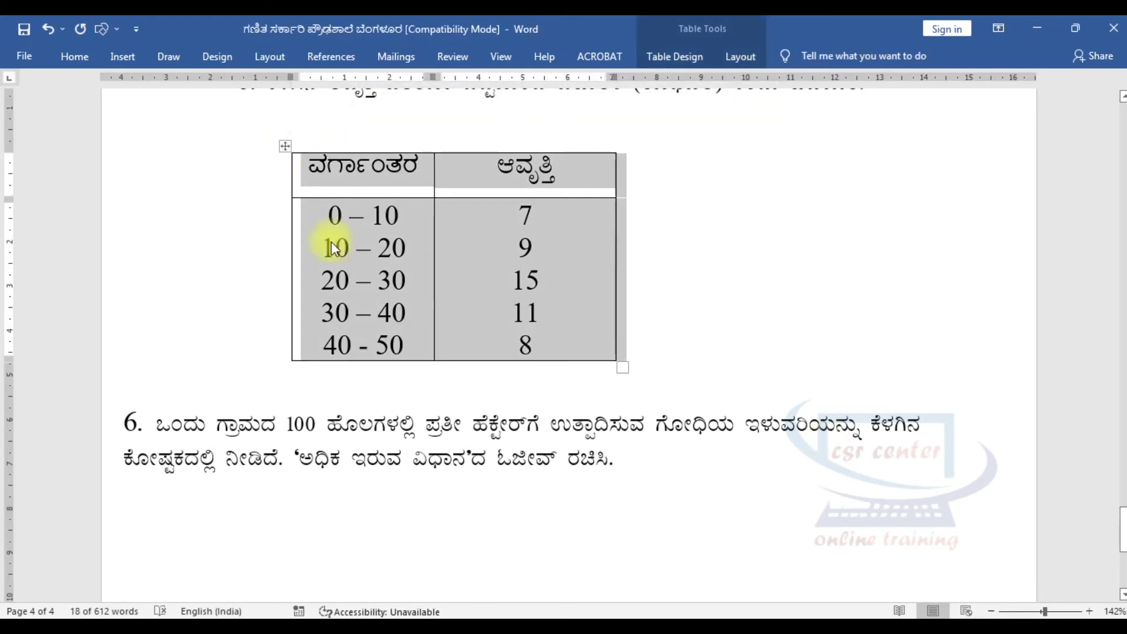
pyautogui.scroll(-3, 284, 461)
pyautogui.click(343, 447)
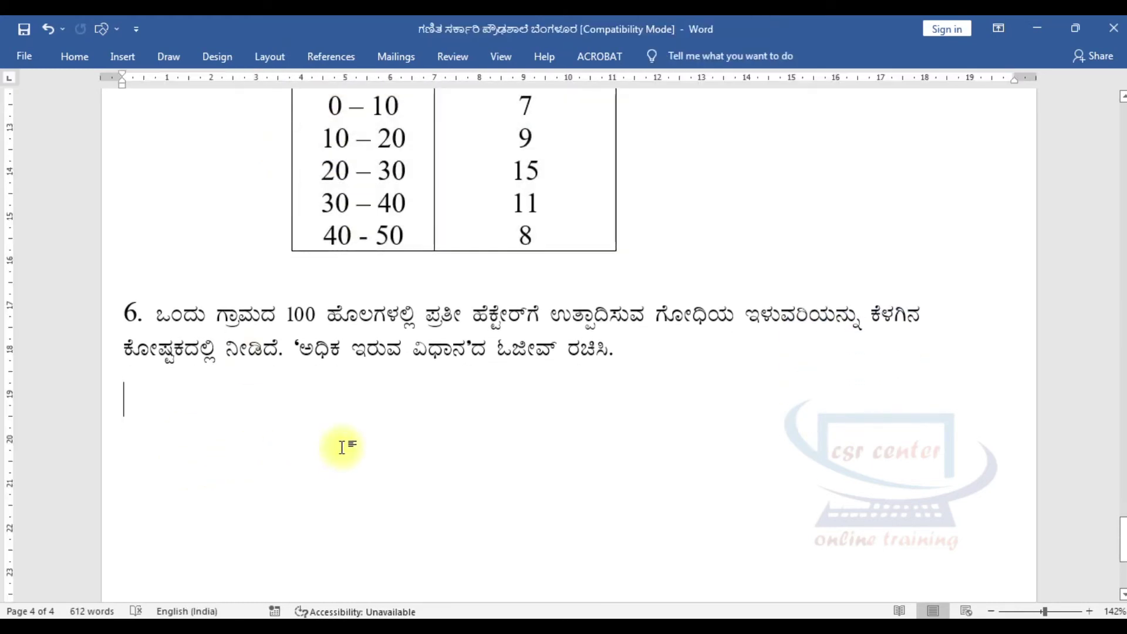
pyautogui.hotkey('ctrl', 'v')
pyautogui.scroll(4, 403, 423)
pyautogui.moveTo(284, 201); pyautogui.dragTo(302, 417)
pyautogui.scroll(-5, 301, 329)
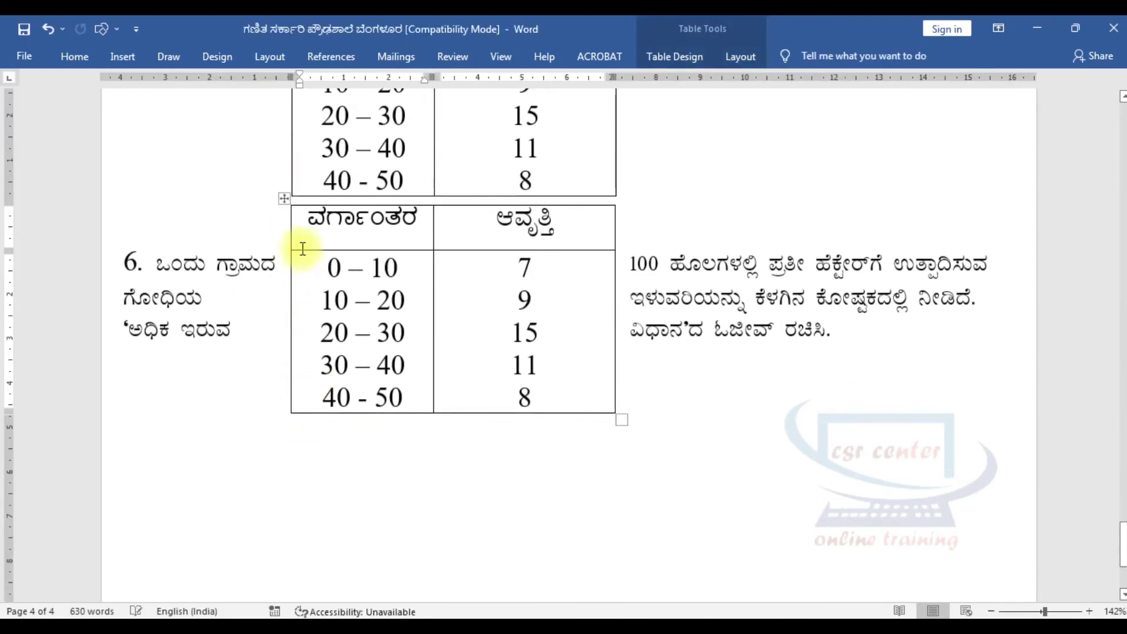
pyautogui.moveTo(284, 197); pyautogui.dragTo(294, 188)
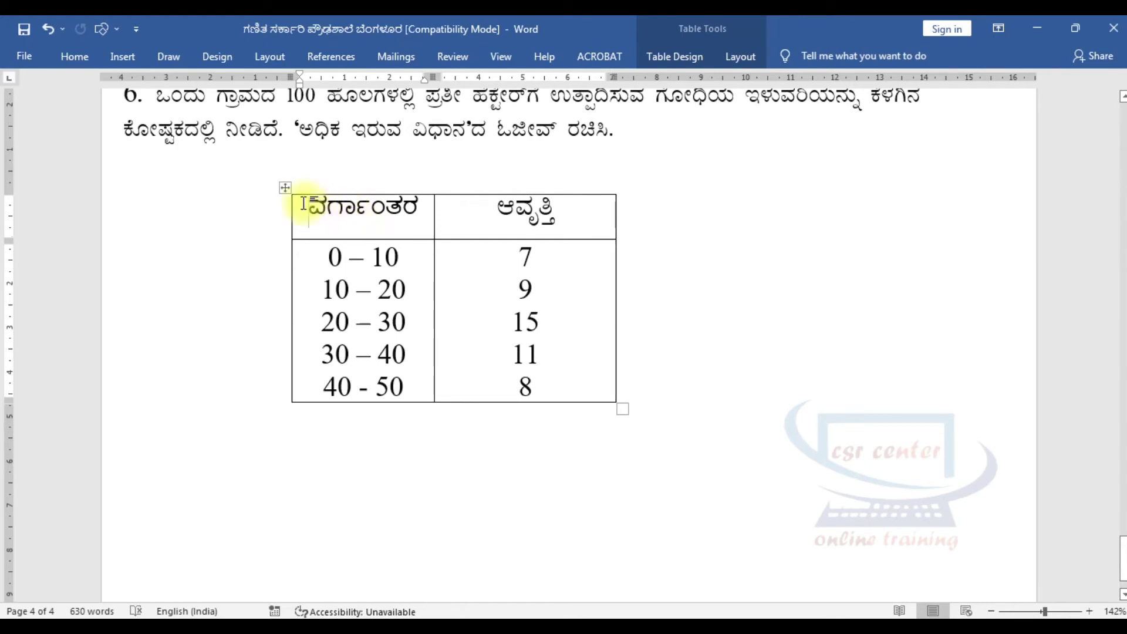
# Change the copied table's headings to "ಉತ್ಪಾದನಾ ಇಳುವರಿ ಕಿಲೋಗ್ರಾಂ/ಹೆಕ್ಟೇರ್" and "ಹೊಲಗಳ ಸಂಖ್ಯೆ", and clear its class intervals and frequencies
pyautogui.moveTo(307, 205); pyautogui.dragTo(427, 206)
pyautogui.moveTo(329, 247); pyautogui.dragTo(851, 372)
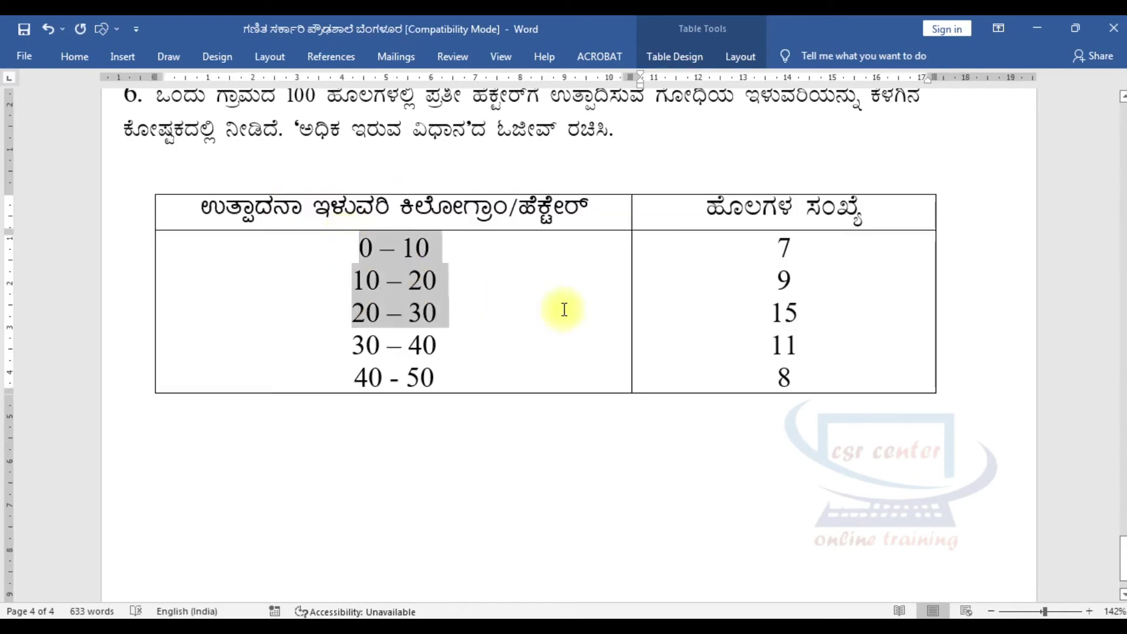
pyautogui.press('Delete')
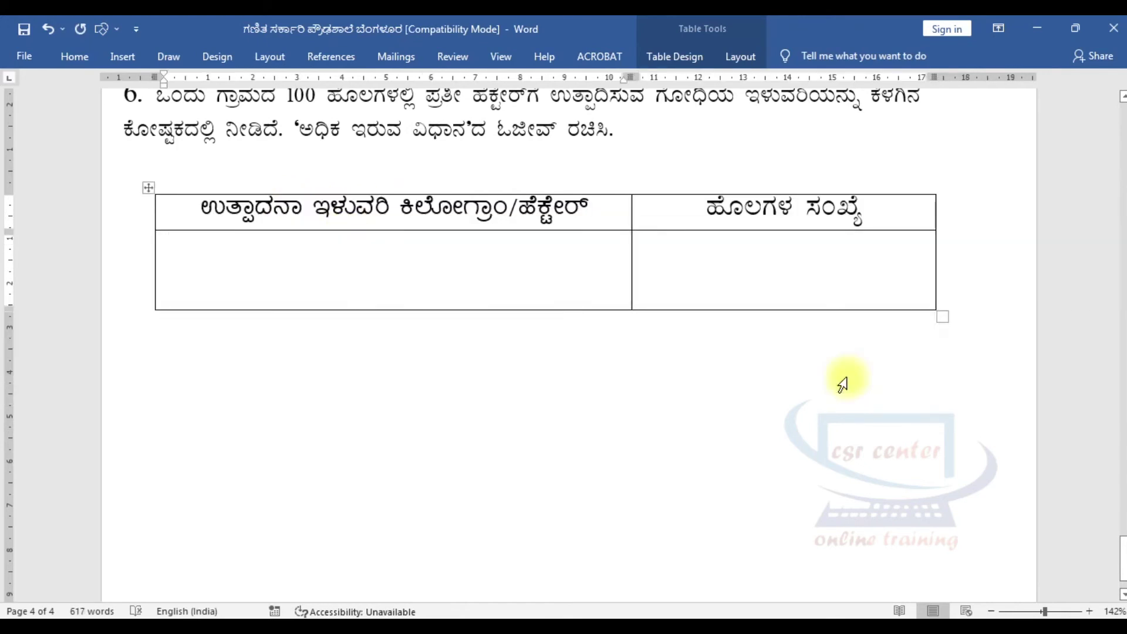
# Enter "50 ಅಥವಾ 50 ಕ್ಕಿಂತ ಅಧಿಕ" in the yield column with a blank line above it
pyautogui.write('50 ಅಥವಾ 50 ಕ್ಕಿಂತ ಅಧಿಕ')
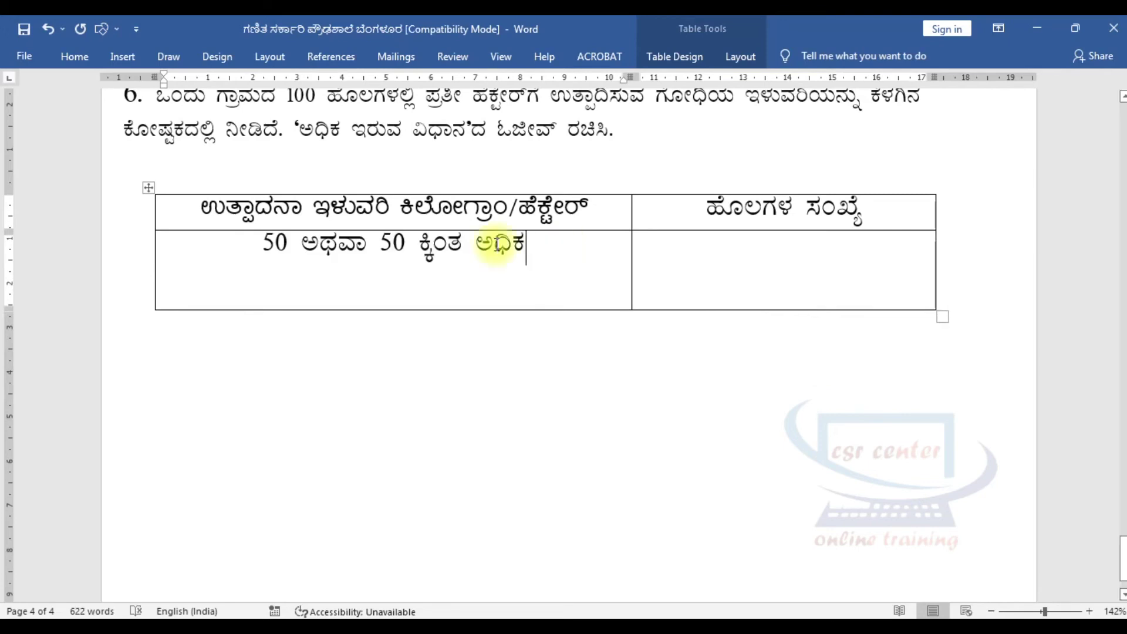
pyautogui.click(246, 247)
pyautogui.press('Return')
# Duplicate the 50 yield line below itself and change both numbers in the copy to 55
pyautogui.scroll(-1, 264, 276)
pyautogui.moveTo(263, 223); pyautogui.dragTo(551, 213)
pyautogui.hotkey('ctrl', 'c')
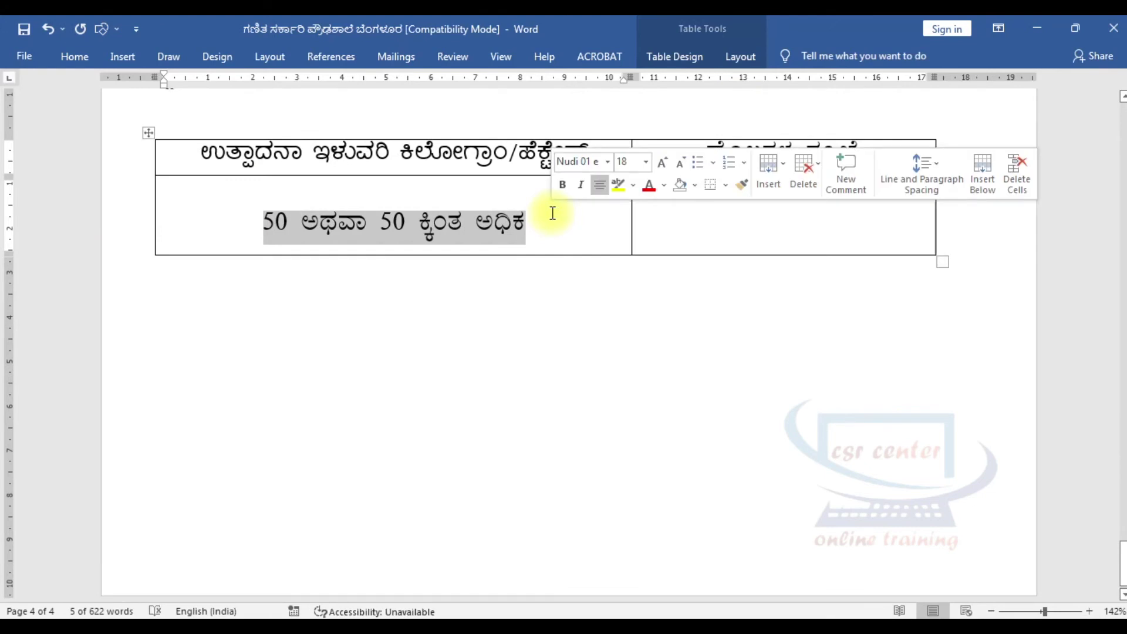
pyautogui.click(546, 234)
pyautogui.press('Return')
pyautogui.hotkey('ctrl', 'v')
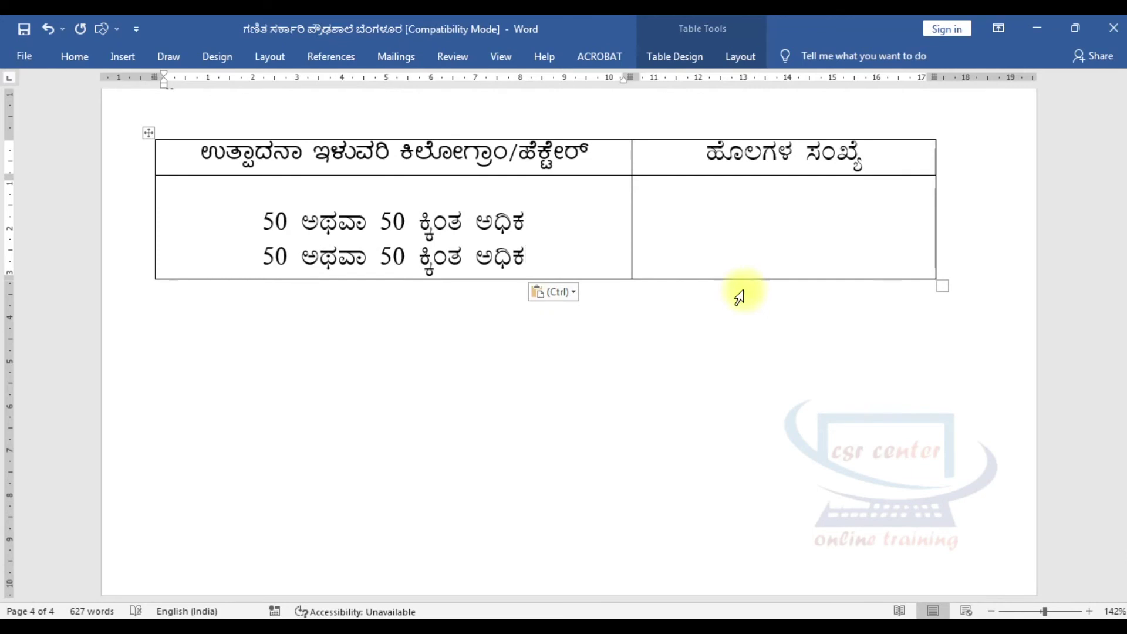
pyautogui.doubleClick(276, 258)
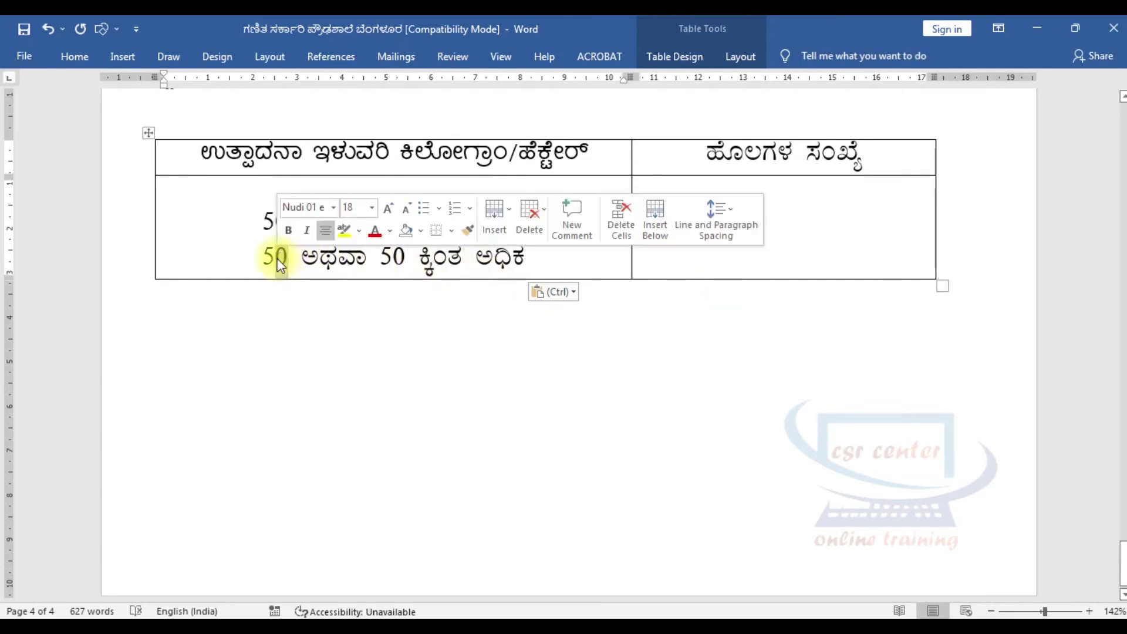
pyautogui.write('55')
pyautogui.doubleClick(394, 256)
pyautogui.write('55')
# Add a third copy of the yield line with both numbers changed to 60
pyautogui.press('Return')
pyautogui.hotkey('ctrl', 'v')
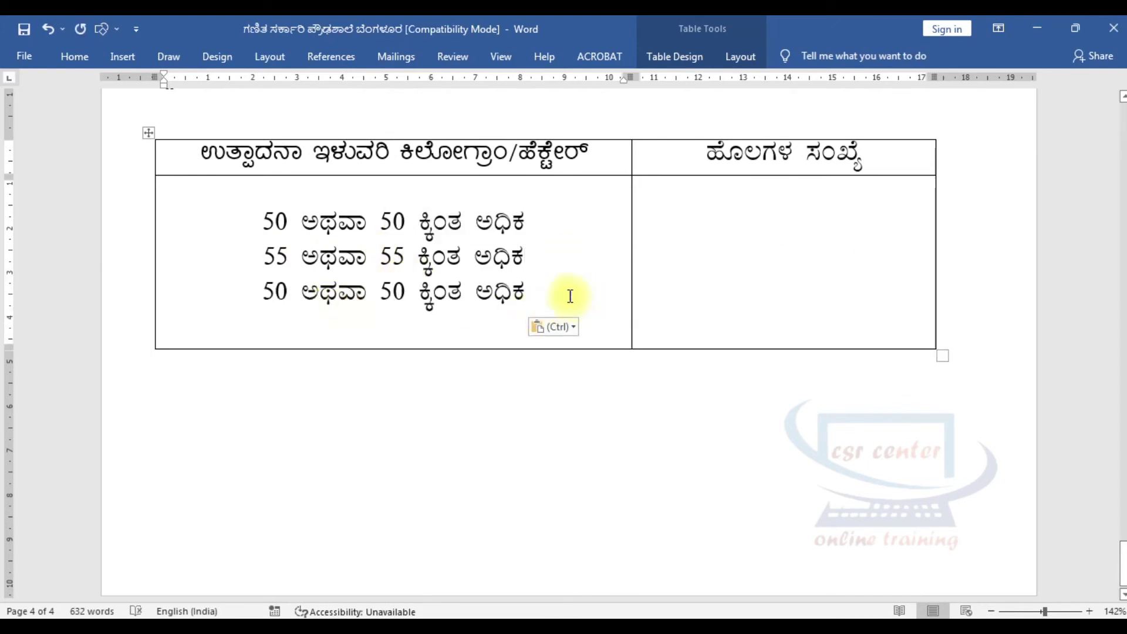
pyautogui.doubleClick(272, 291)
pyautogui.write('160')
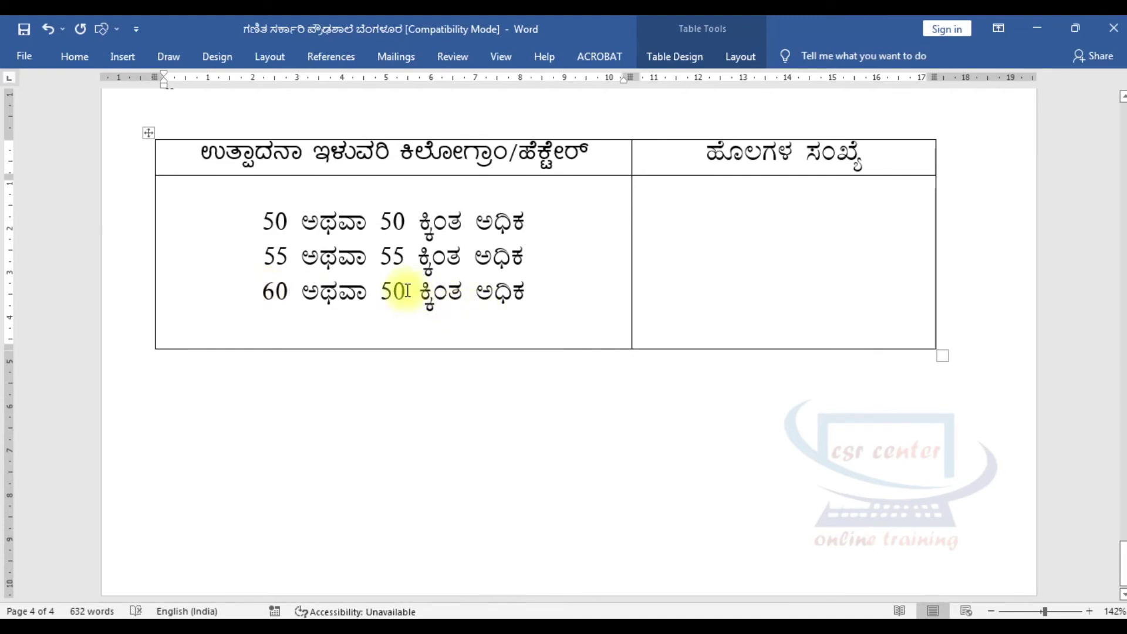
pyautogui.doubleClick(395, 291)
pyautogui.write('60')
# Add a fourth copy of the yield line with both numbers changed to 65
pyautogui.press('Return')
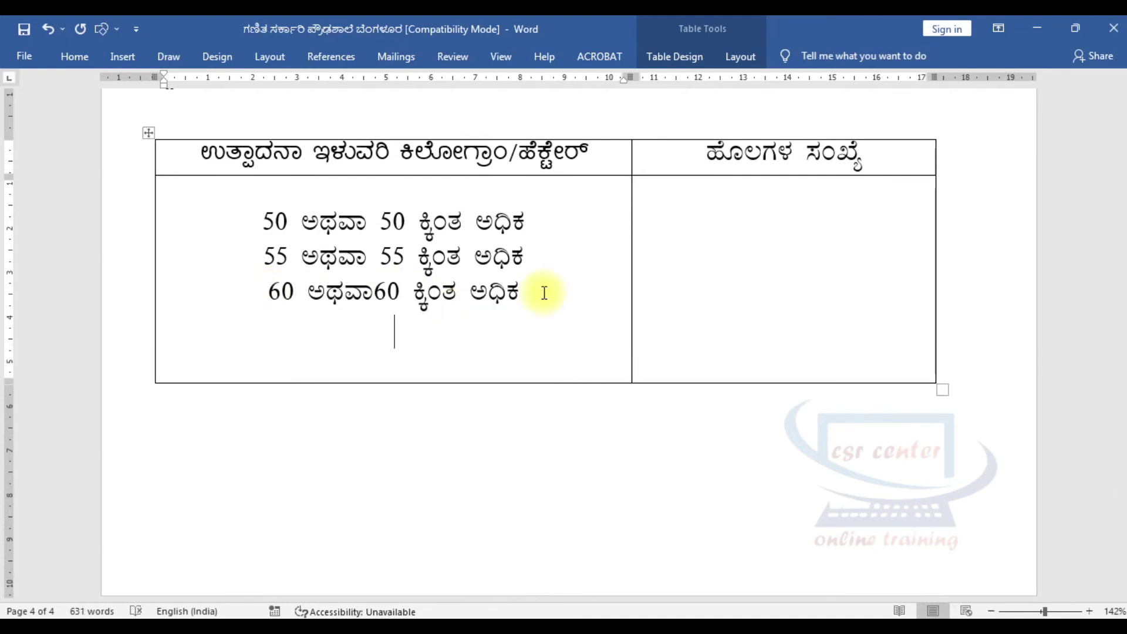
pyautogui.hotkey('ctrl', 'v')
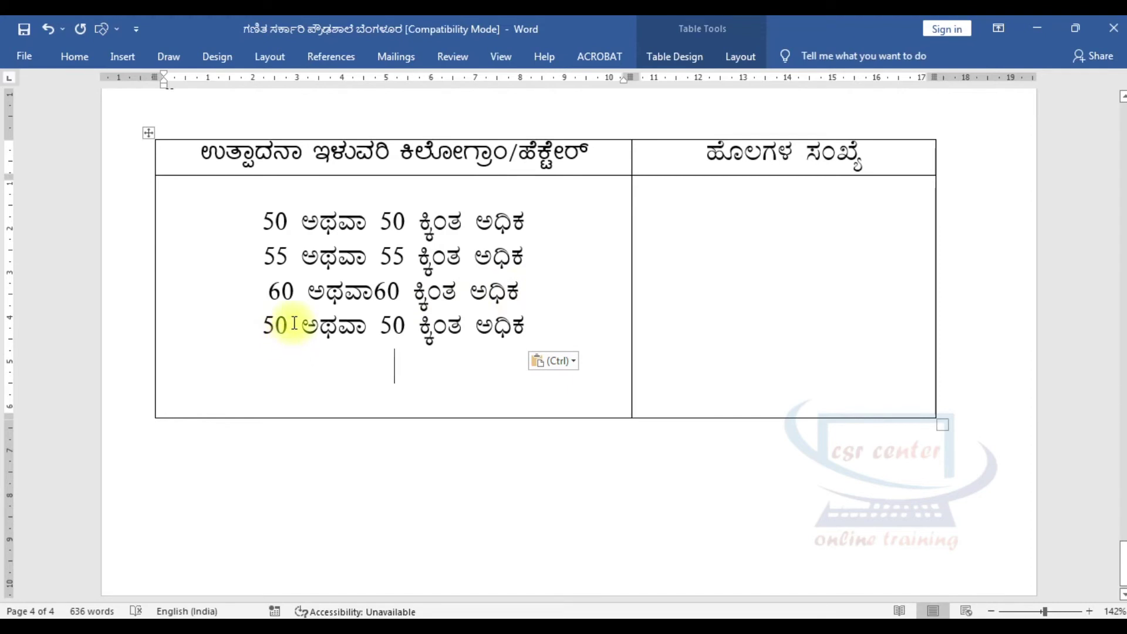
pyautogui.moveTo(286, 322); pyautogui.dragTo(258, 322)
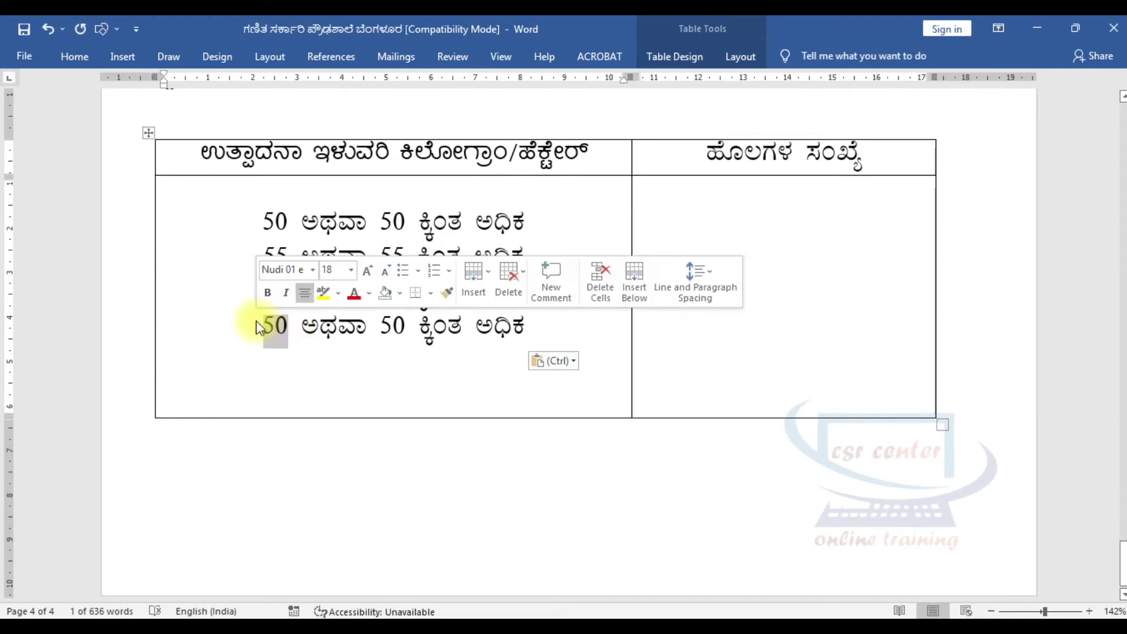
pyautogui.write('65')
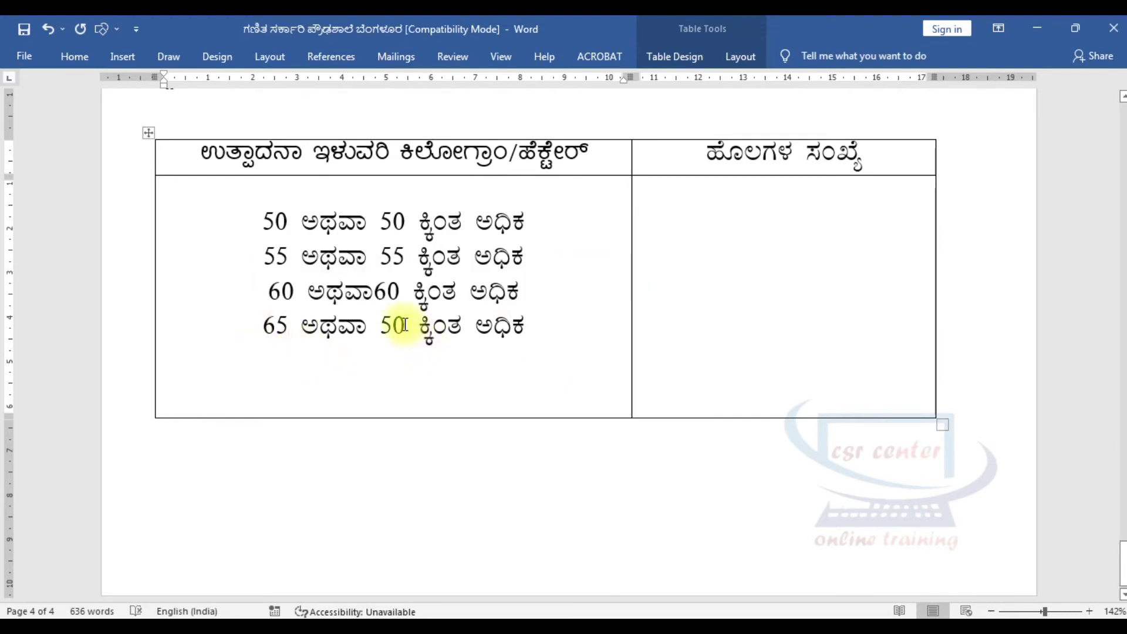
pyautogui.moveTo(407, 325); pyautogui.dragTo(381, 325)
pyautogui.write('65')
# Add a fifth copy of the yield line with both numbers changed to 70
pyautogui.click(557, 349)
pyautogui.press('Return')
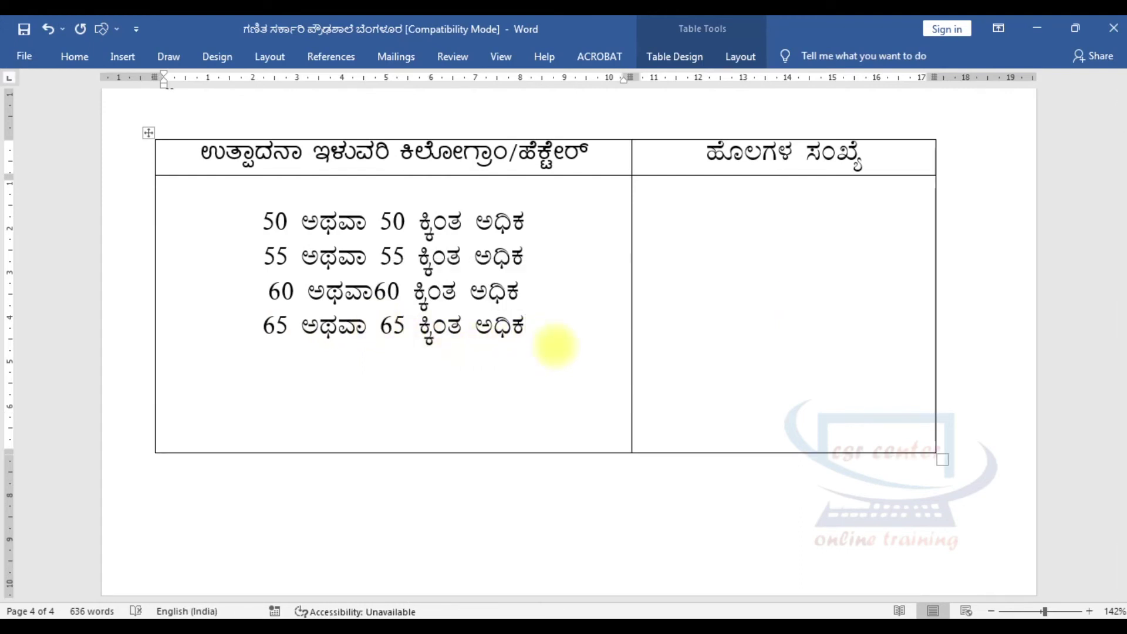
pyautogui.hotkey('ctrl', 'v')
pyautogui.moveTo(287, 359); pyautogui.dragTo(265, 358)
pyautogui.press('BackSpace')
pyautogui.write('70')
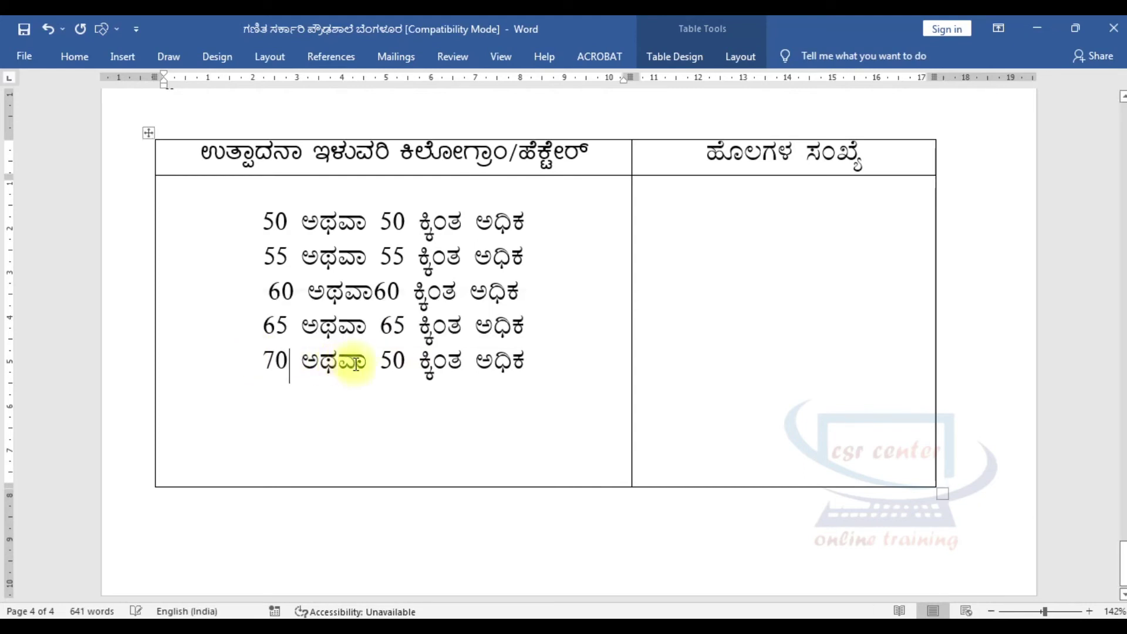
pyautogui.moveTo(405, 360); pyautogui.dragTo(381, 359)
pyautogui.write('70')
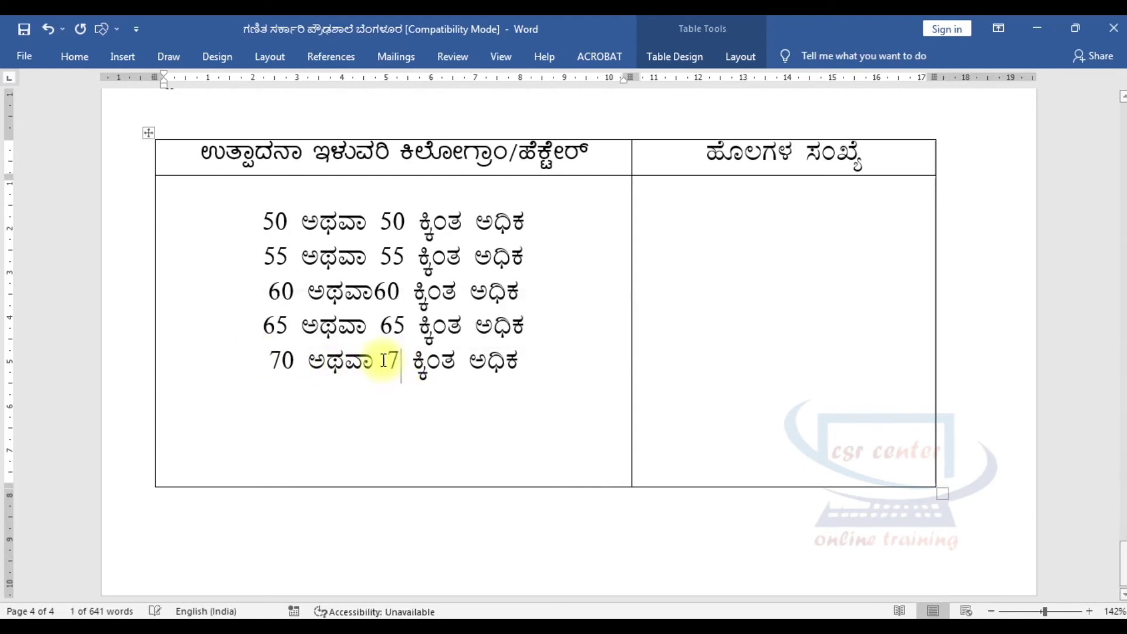
# Add a sixth copy of the yield line with both numbers changed to 75
pyautogui.click(546, 364)
pyautogui.press('Return')
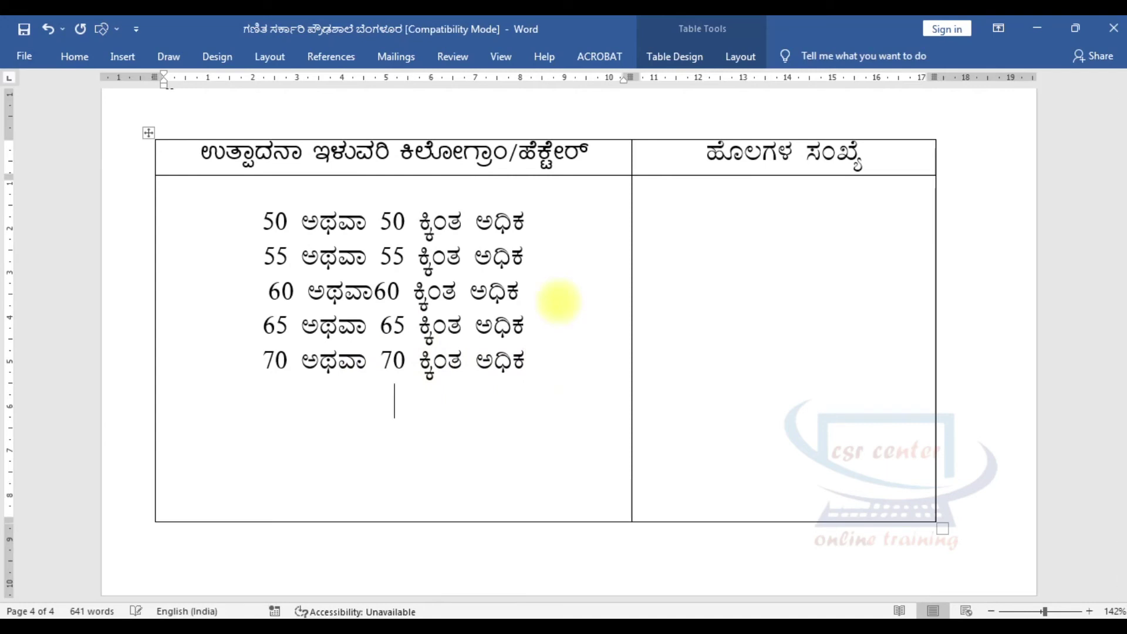
pyautogui.hotkey('ctrl', 'v')
pyautogui.moveTo(293, 395); pyautogui.dragTo(263, 395)
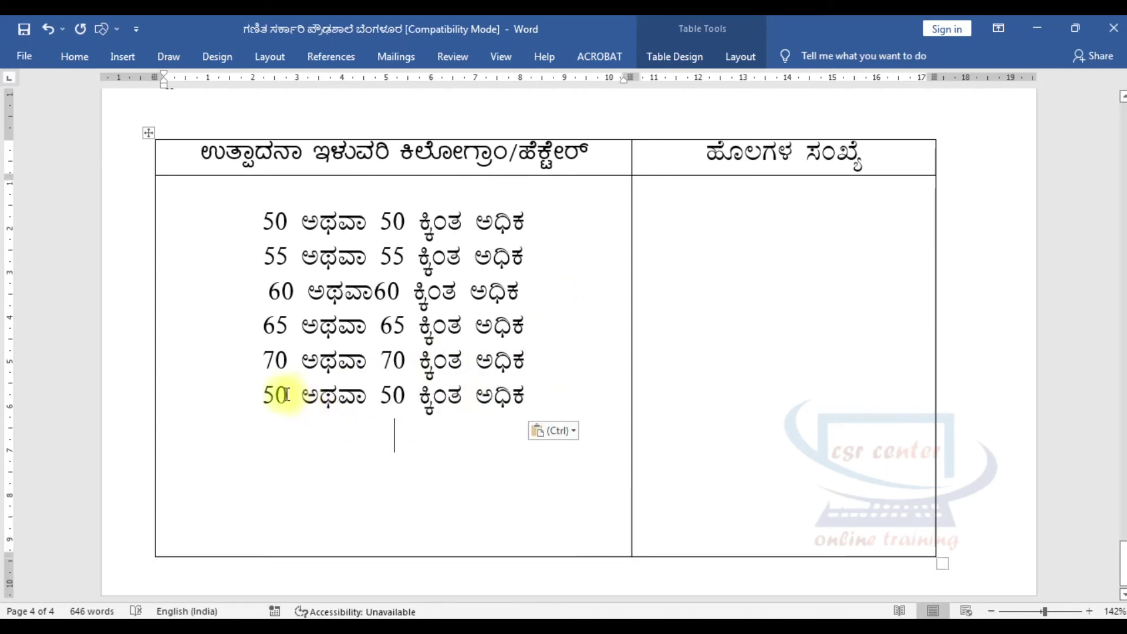
pyautogui.write('75')
pyautogui.moveTo(406, 394); pyautogui.dragTo(383, 395)
pyautogui.write('75')
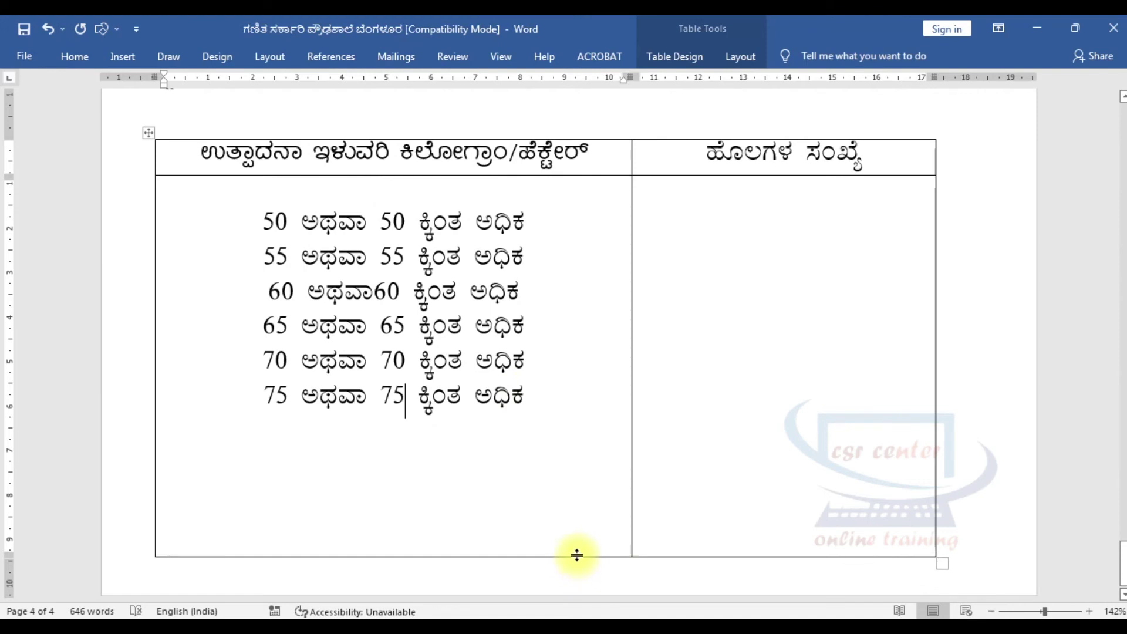
# Shorten the table's data row by removing the surplus blank lines below the 75 yield line
pyautogui.moveTo(577, 556); pyautogui.dragTo(565, 414)
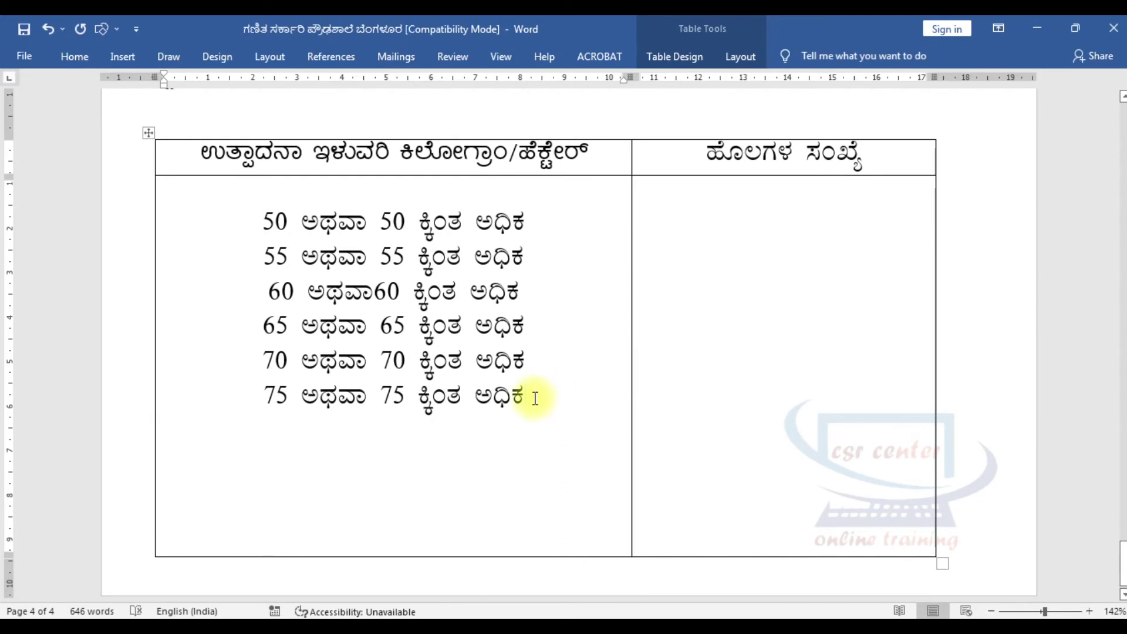
pyautogui.press('Delete')
pyautogui.press('Delete')
pyautogui.press('Delete')
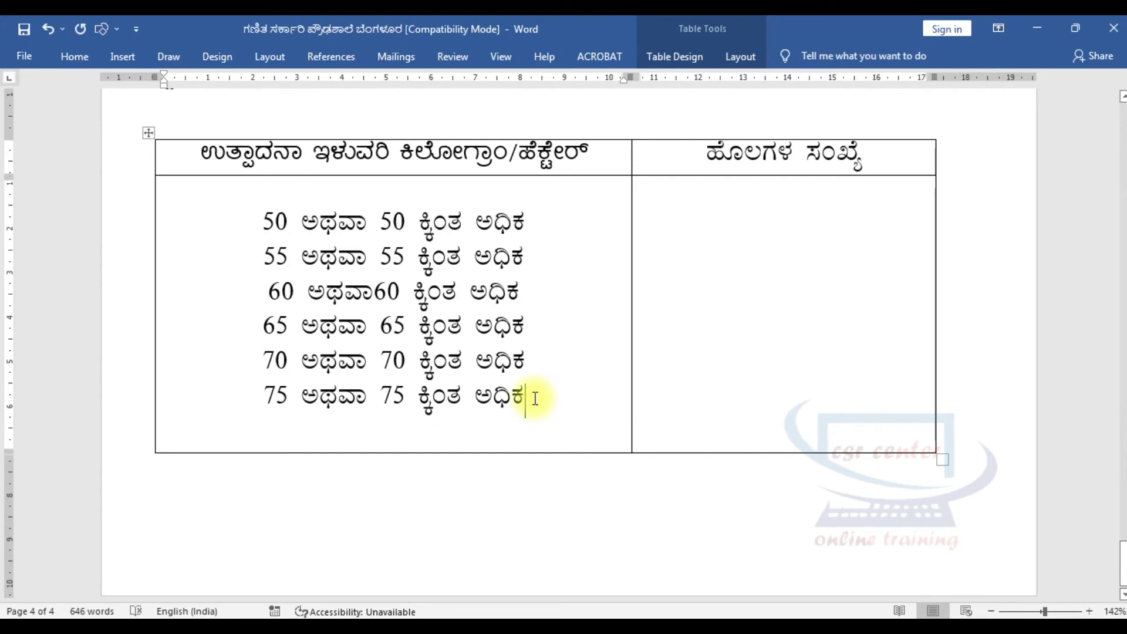
pyautogui.doubleClick(554, 462)
# Narrow the yield column so it ends just after its heading text, widening the field-count column
pyautogui.click(630, 153)
pyautogui.click(631, 156)
pyautogui.moveTo(631, 239); pyautogui.dragTo(566, 236)
# Fill the "ಹೊಲಗಳ ಸಂಖ್ಯೆ" column with 100, 98, 90, 78, 54 and 16, aligned with the yield lines
pyautogui.click(610, 220)
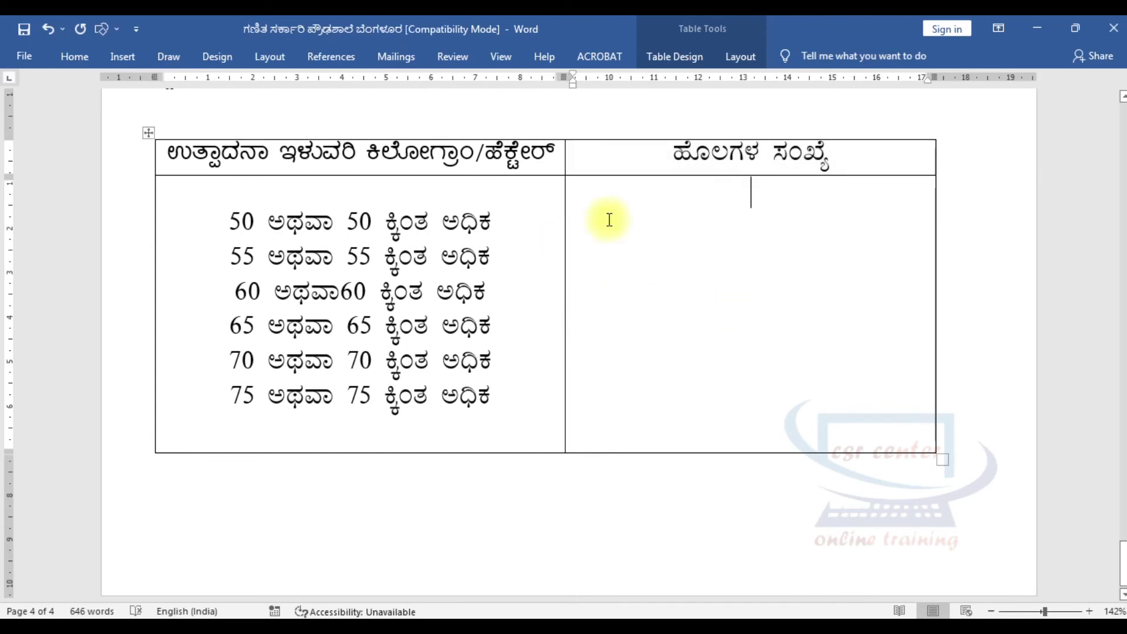
pyautogui.press('Return')
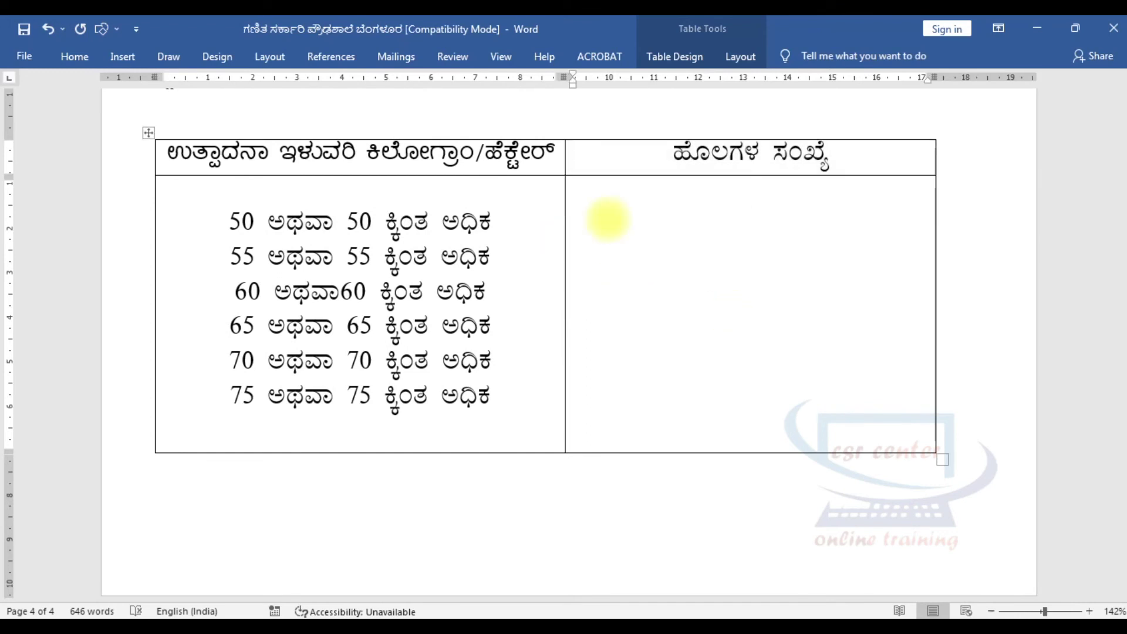
pyautogui.write('100')
pyautogui.press('Return')
pyautogui.write('98 ')
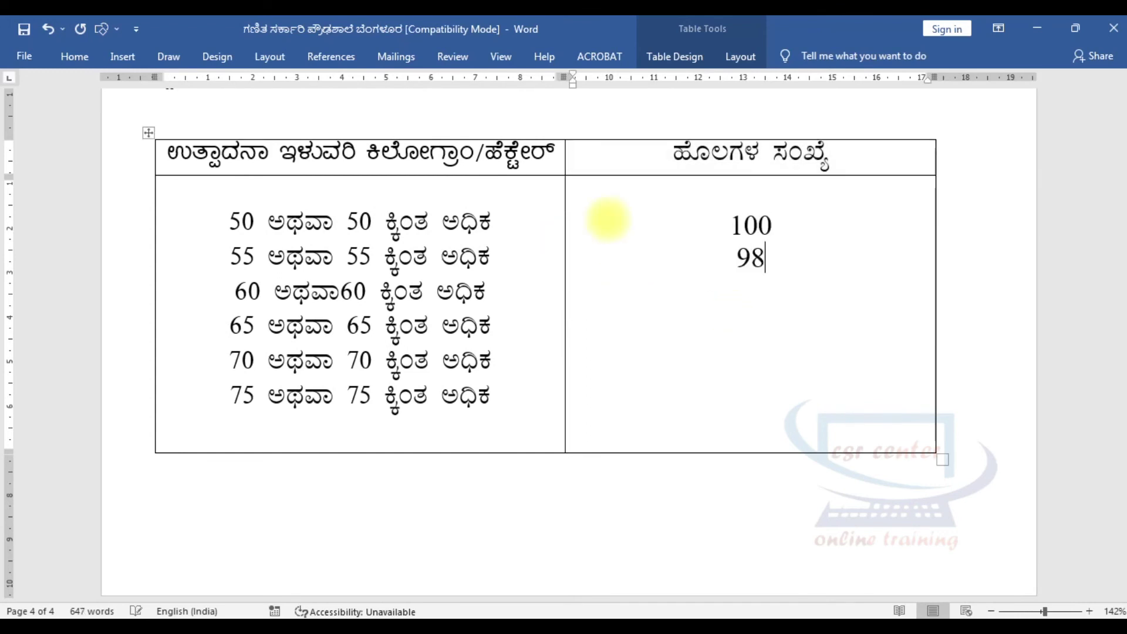
pyautogui.write('90')
pyautogui.press('Return')
pyautogui.write('78 ')
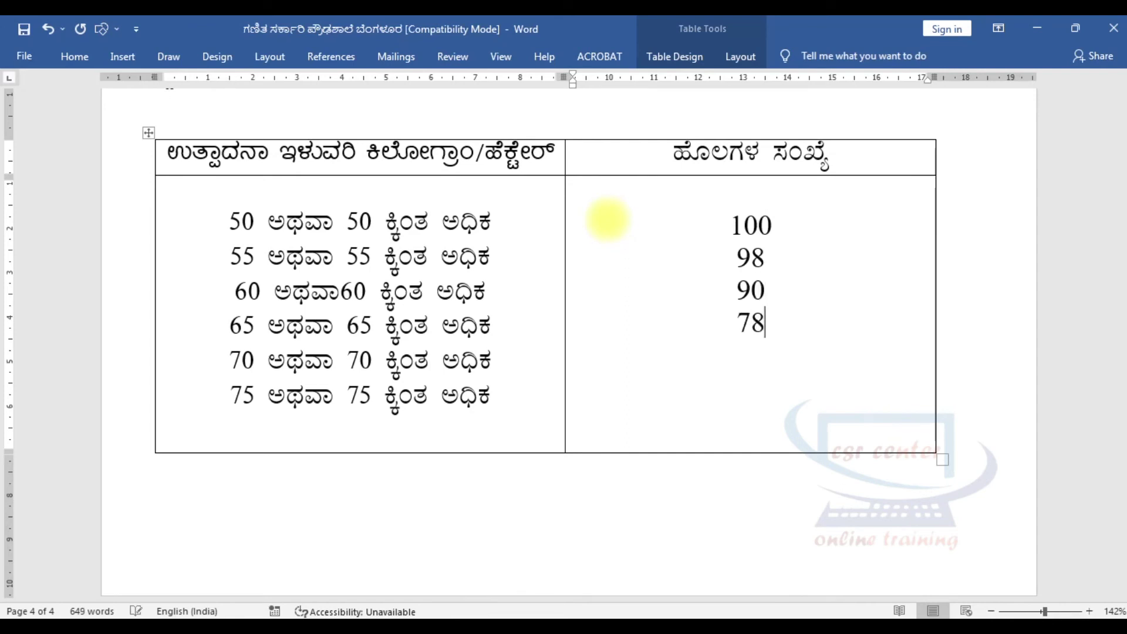
pyautogui.write('54 ')
pyautogui.write('16')
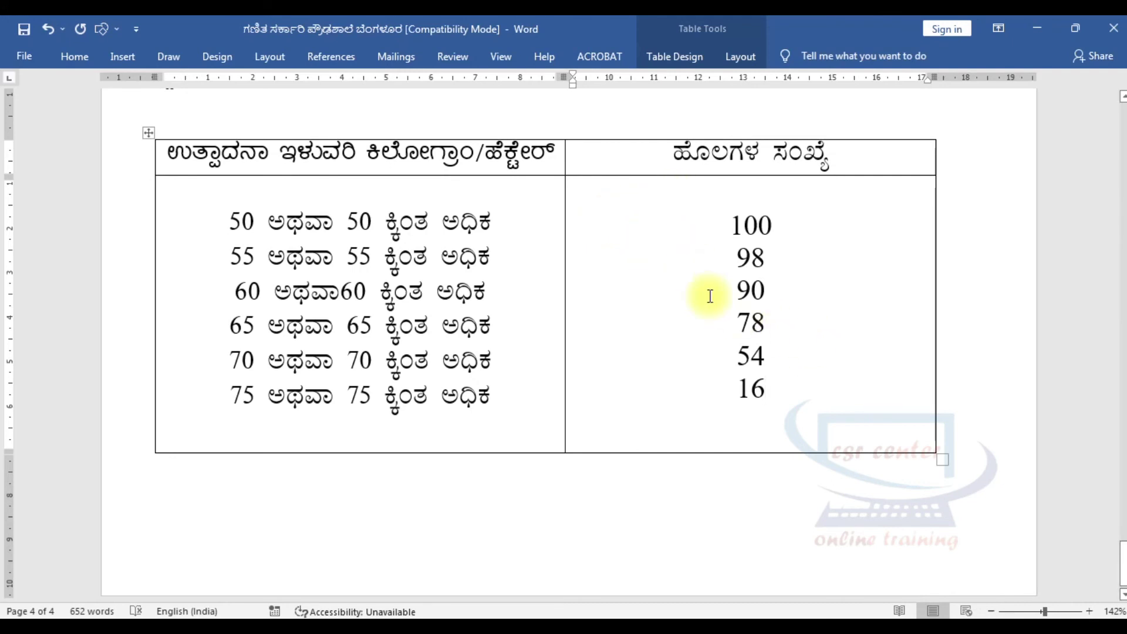
# Add questions 7 to 9 after the table: the tangent theorem proof, the 70° tangent construction, and the cone-to-sphere problem with its sphere-to-wire alternative
pyautogui.click(1002, 465)
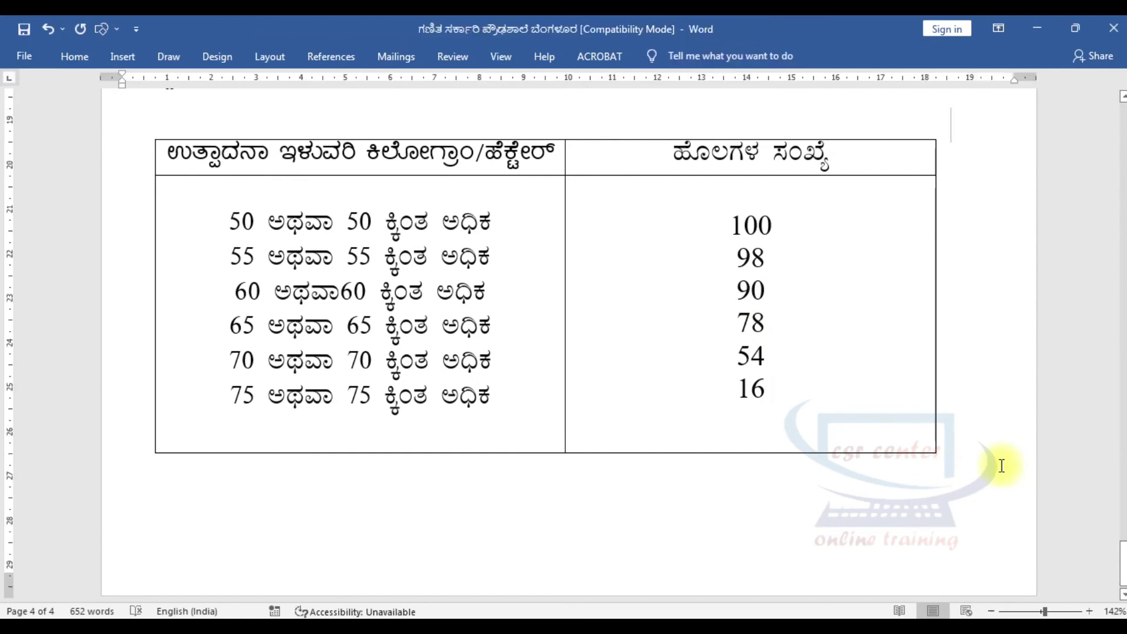
pyautogui.scroll(5, 277, 353)
pyautogui.scroll(-5, 282, 364)
pyautogui.press('Return')
pyautogui.press('Return')
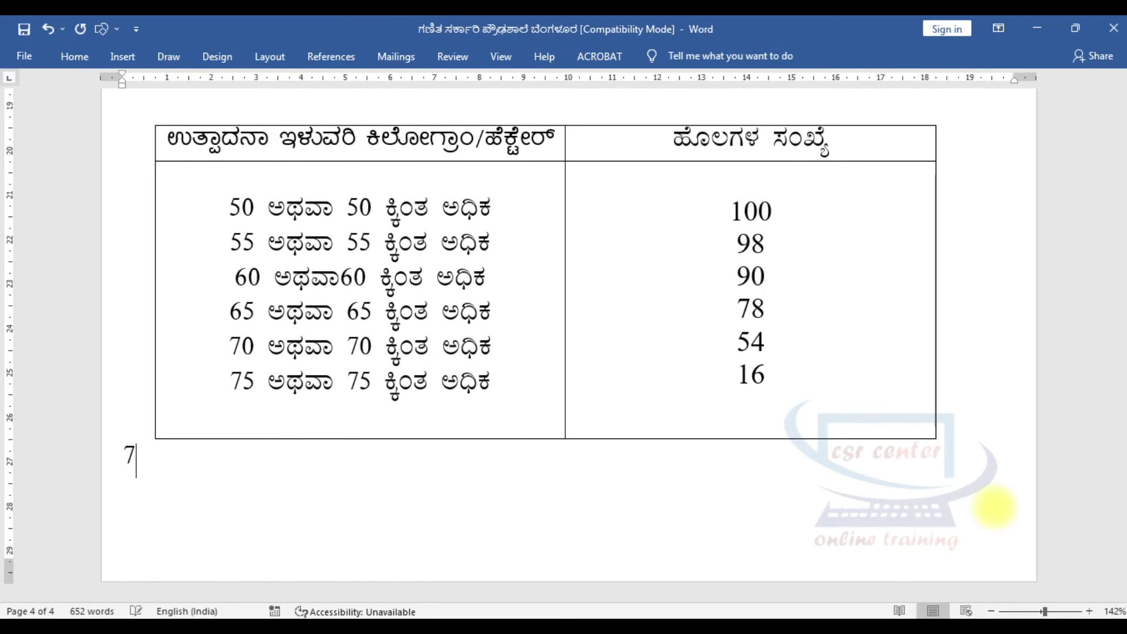
pyautogui.hotkey('ctrl', 'v')
pyautogui.scroll(-3, 611, 448)
pyautogui.scroll(3, 611, 448)
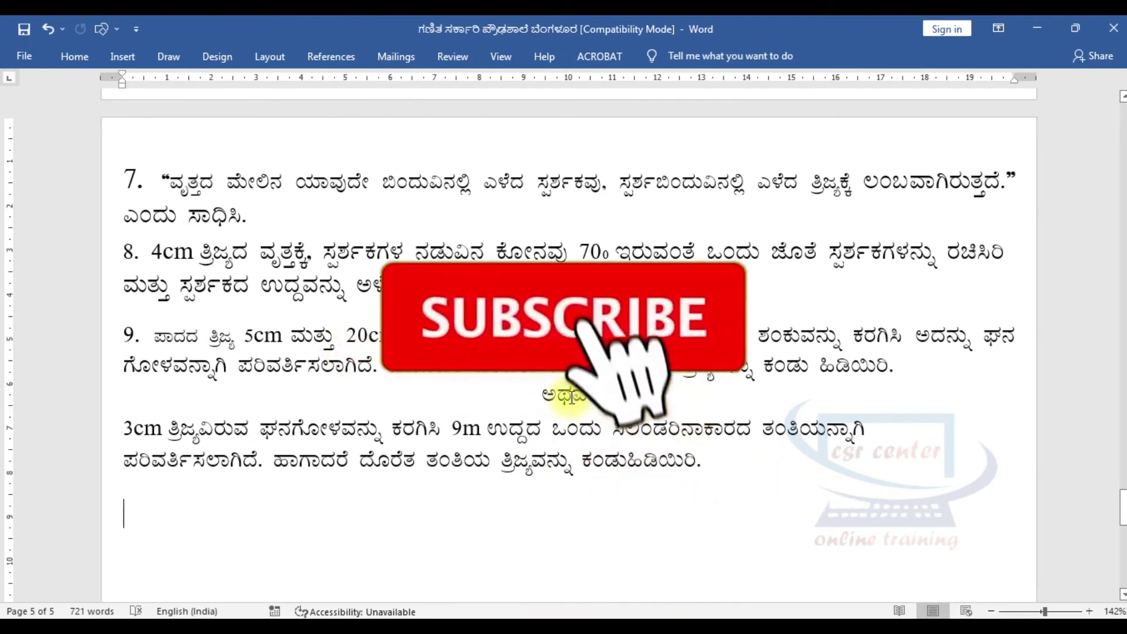
pyautogui.moveTo(557, 394); pyautogui.dragTo(607, 394)
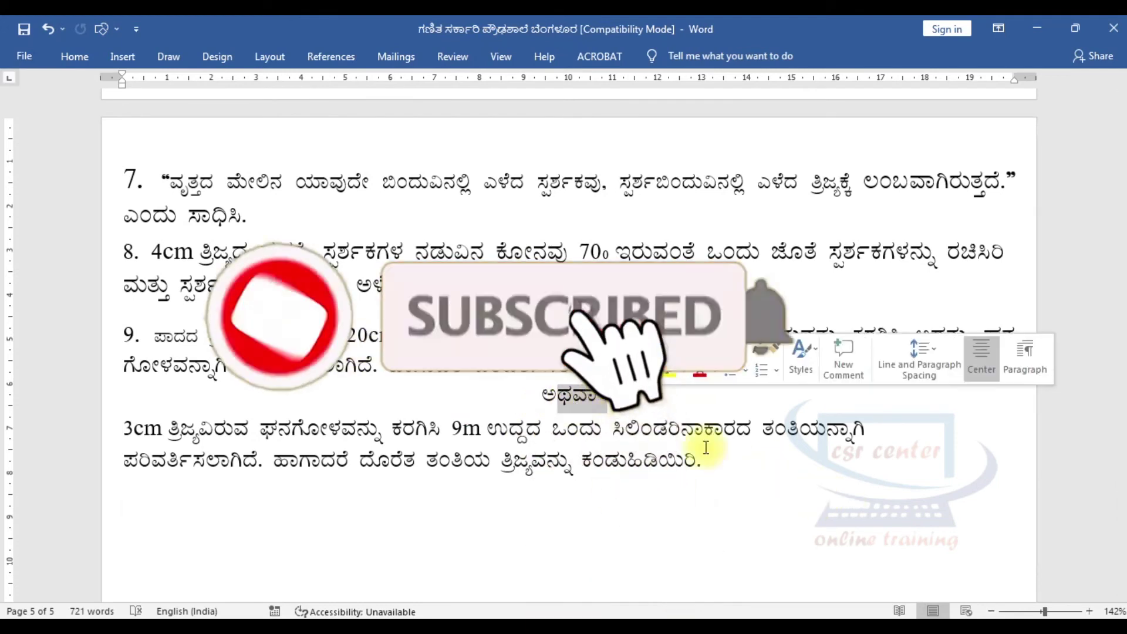
pyautogui.click(899, 558)
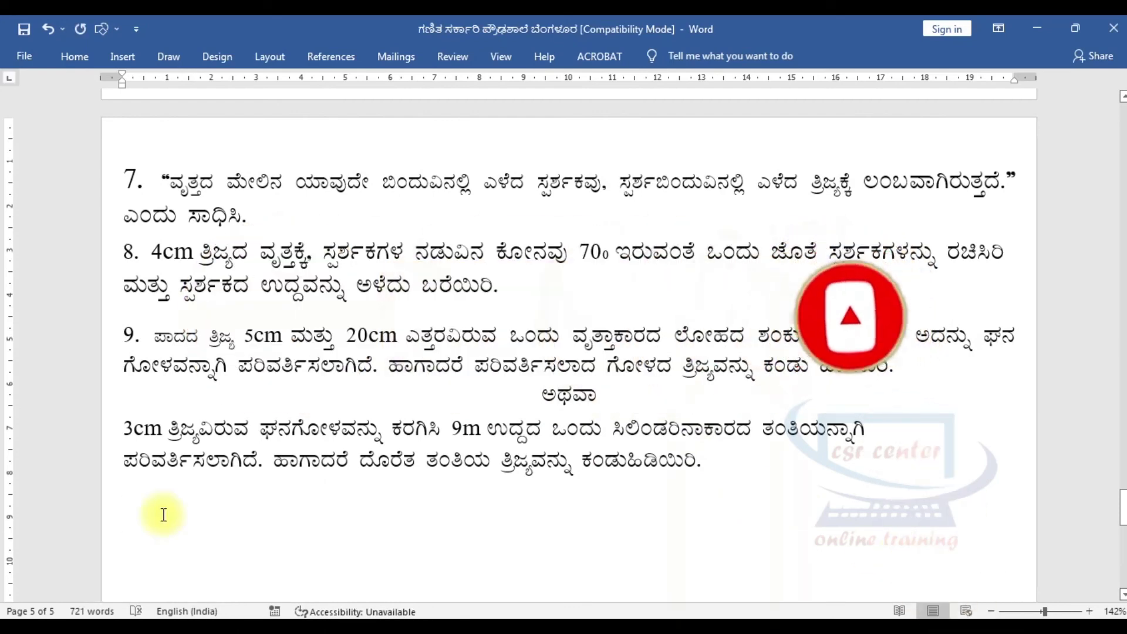
# Add the section heading "V ಈ ಕೆಳಗಿನ ಪ್ರಶ್ನೆಗಳಿಗೆ ಉತ್ತರಿಸಿ." below question 9, with the marks "4 X 4 = 16" in Times New Roman at the line's far end
pyautogui.write('V')
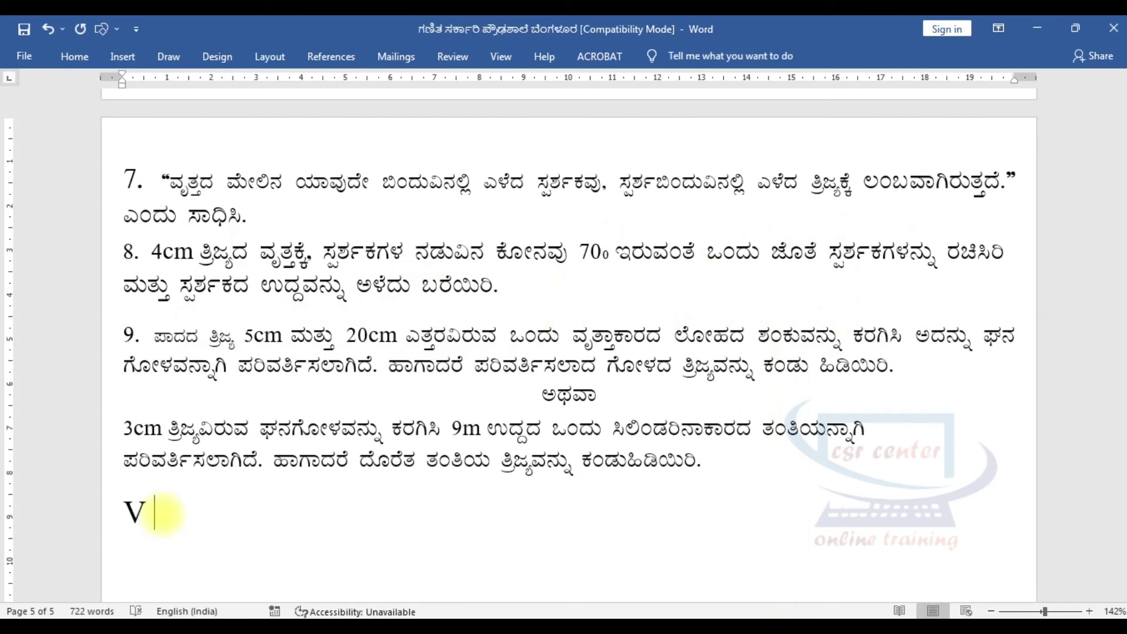
pyautogui.write(' ಈ ಕೆಳಗಿನ ಪ್ರಶ್ನೆಗಳಿಗೆ ಉತ್ತರಿಸಿ.')
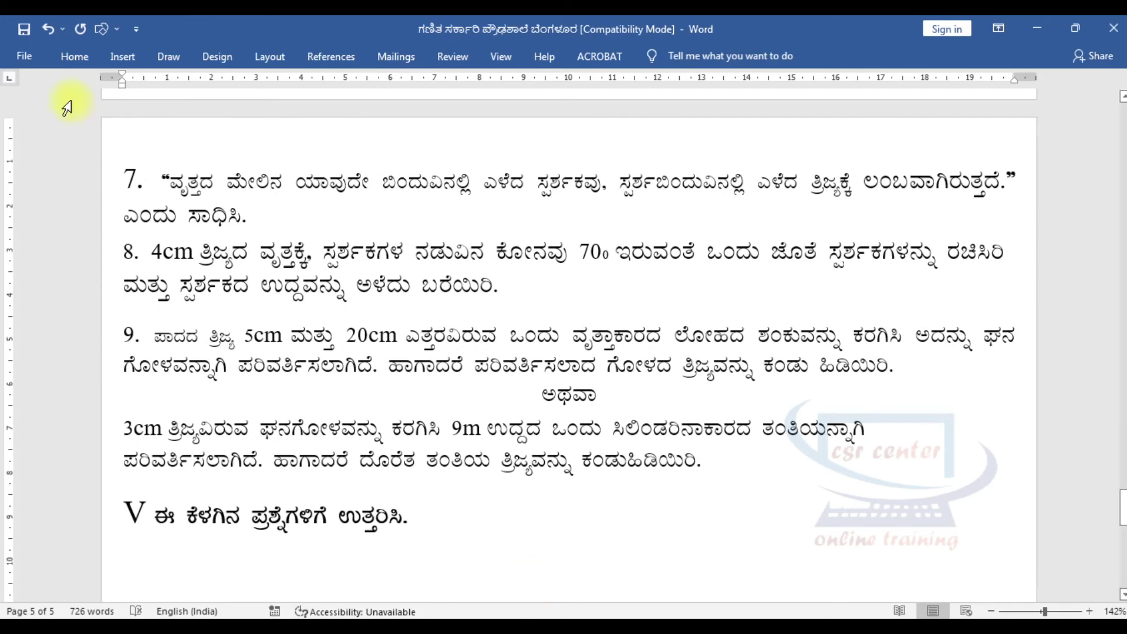
pyautogui.click(73, 56)
pyautogui.click(230, 87)
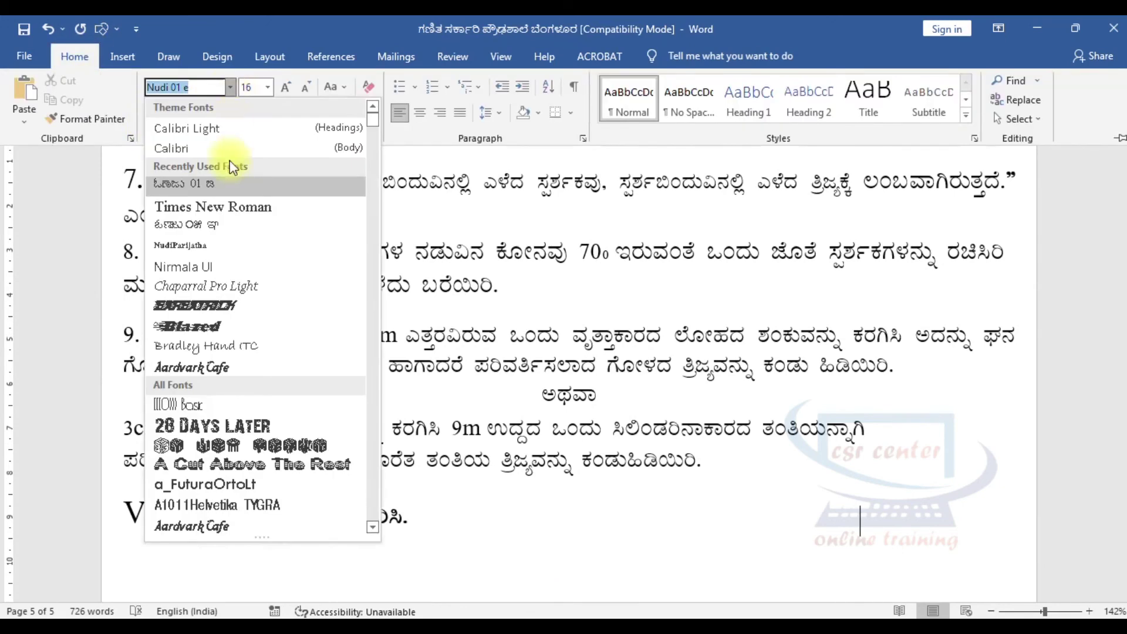
pyautogui.click(214, 208)
pyautogui.click(871, 518)
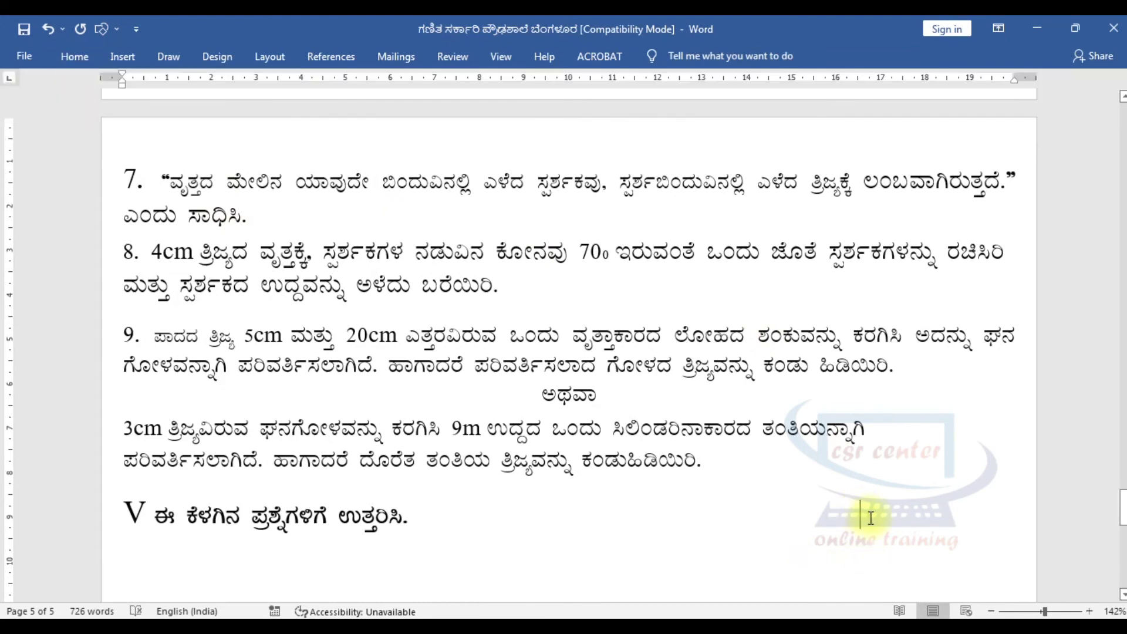
pyautogui.write('4 X 4 = ')
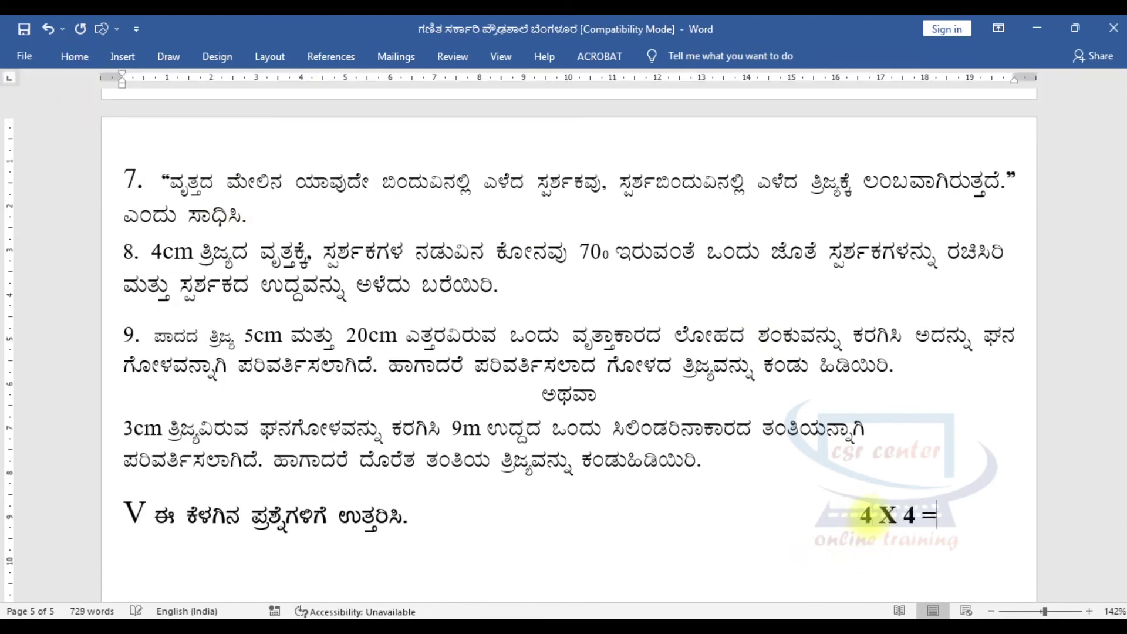
pyautogui.write('16')
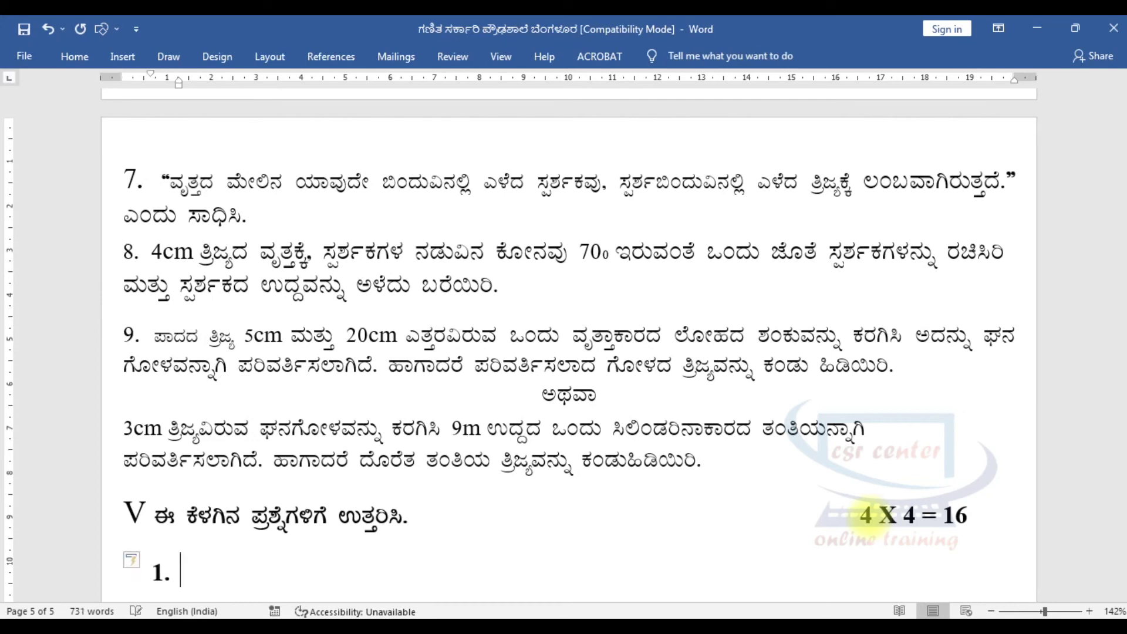
# Add section V's questions with plain, unindented numbering: graphing 2x + y = 10 and x + y = 6, arithmetic progressions, triangle construction, and the composite solid figure
pyautogui.scroll(-5, 728, 456)
pyautogui.hotkey('ctrl', 'z')
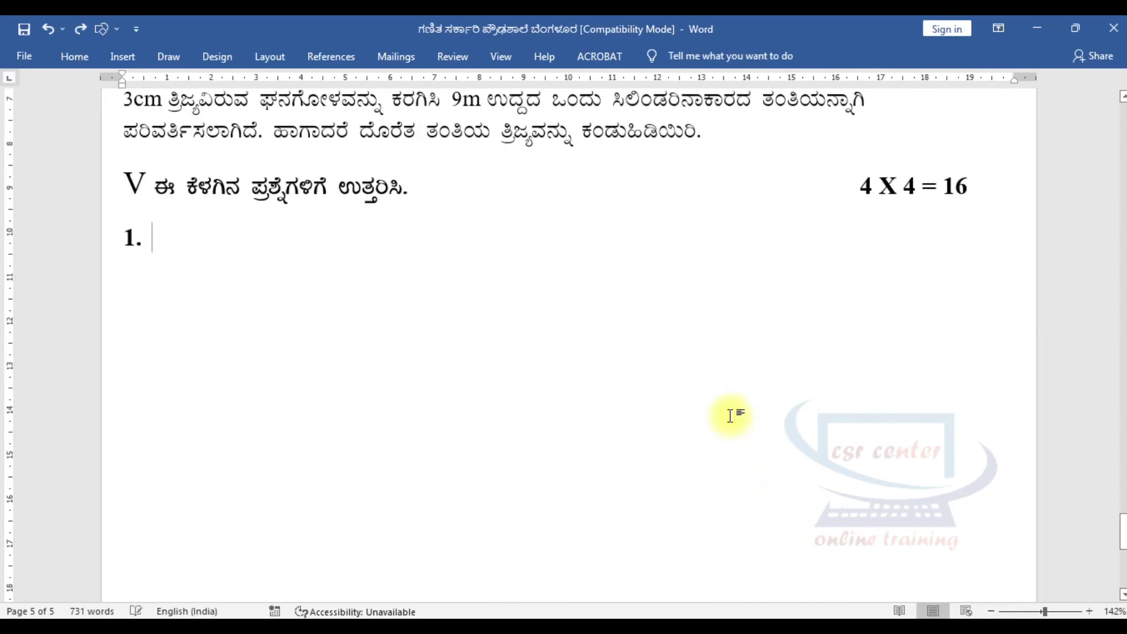
pyautogui.hotkey('ctrl', 'v')
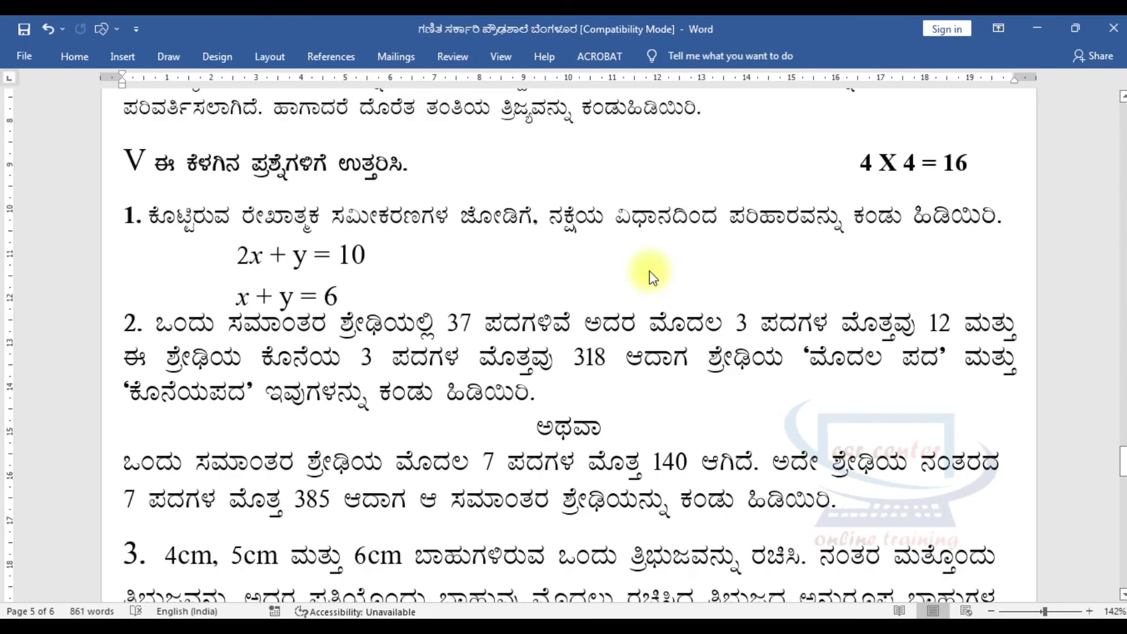
pyautogui.scroll(-3, 634, 299)
pyautogui.scroll(-12, 613, 299)
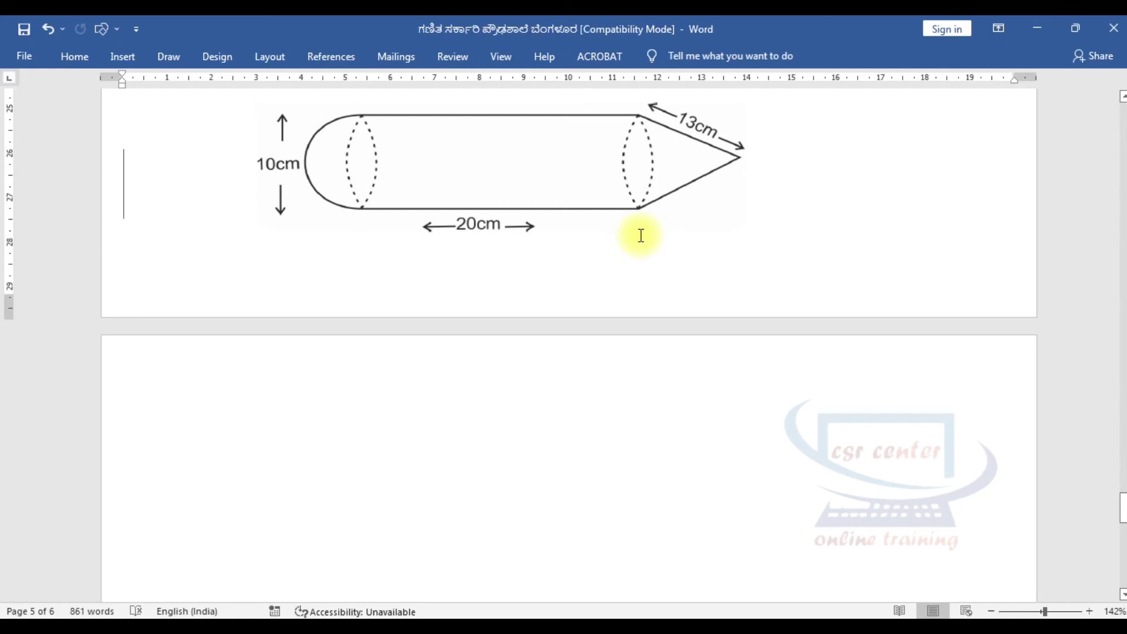
# Start section VI on the blank page with the heading "VI ಈ ಕೆಳಗಿನ ಪ್ರಶ್ನೆಗೆ ಉತ್ತರಿಸಿ." and tab spacing for its marks
pyautogui.click(686, 439)
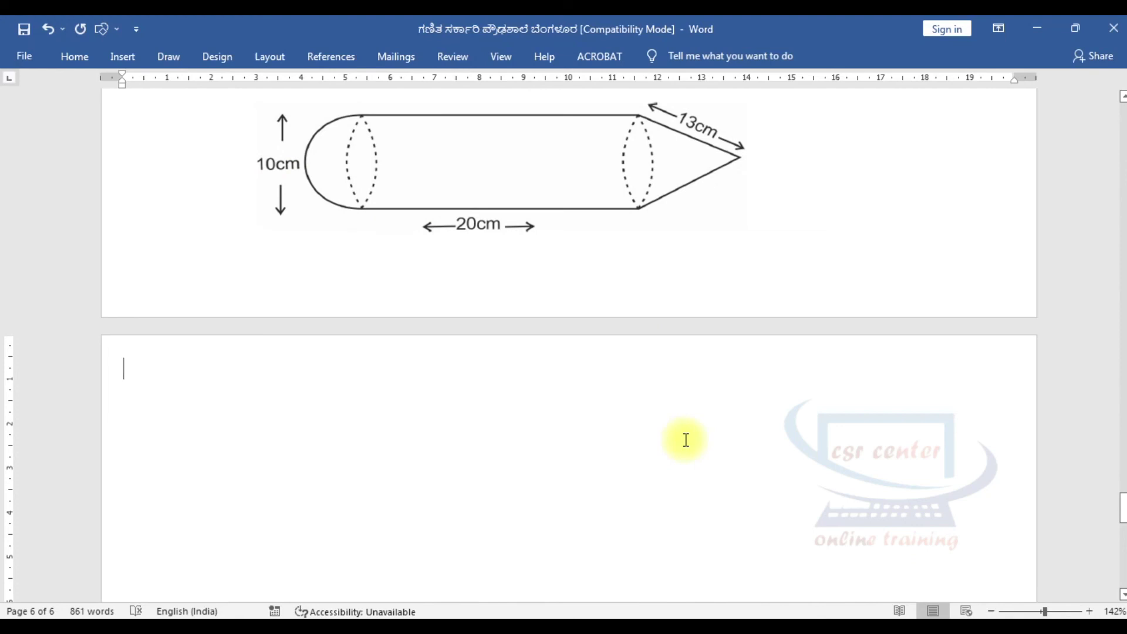
pyautogui.write('VI')
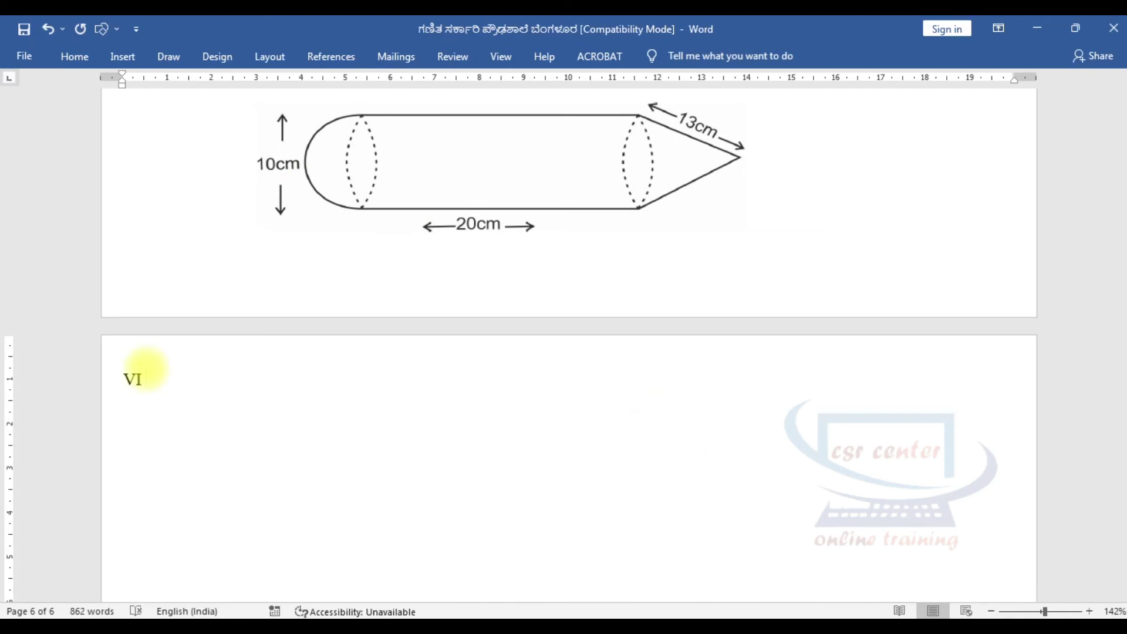
pyautogui.write('ಈ ಕೆಳಗಿನ ಪ್ರಶ್ನೆಗೆ ಉತ್ತರಿಸಿ.')
pyautogui.press('Tab')
pyautogui.press('Tab')
pyautogui.press('Tab')
pyautogui.press('Tab')
pyautogui.press('Tab')
pyautogui.press('Tab')
pyautogui.press('Tab')
pyautogui.press('Tab')
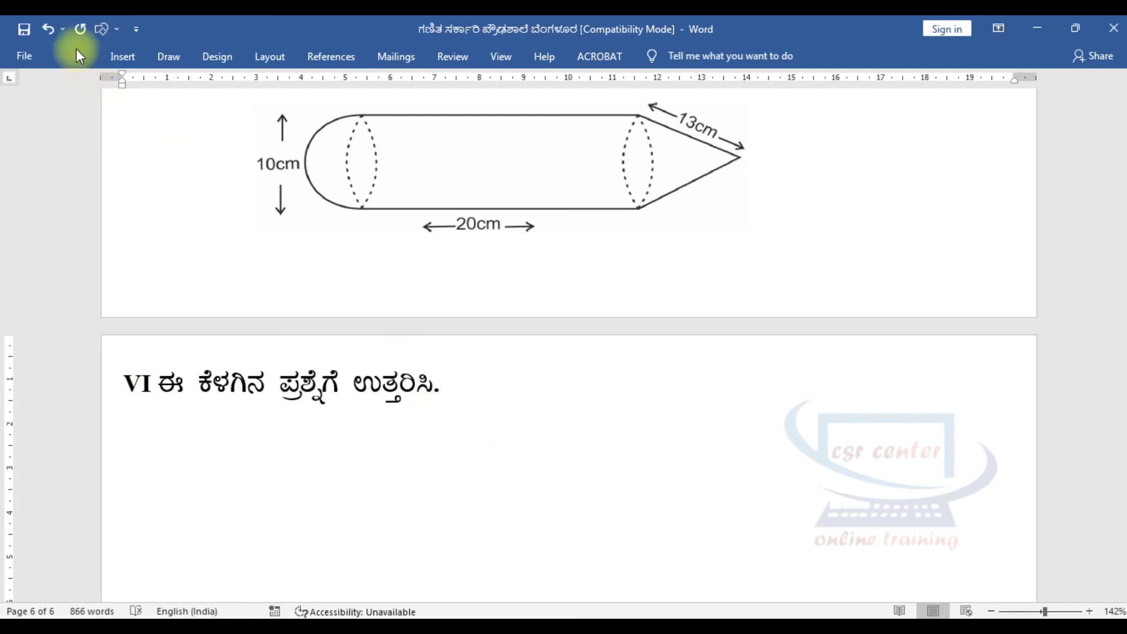
# Enter the marks "1 X 5 =5" in Times New Roman at the end of the section VI heading line
pyautogui.click(76, 54)
pyautogui.click(230, 87)
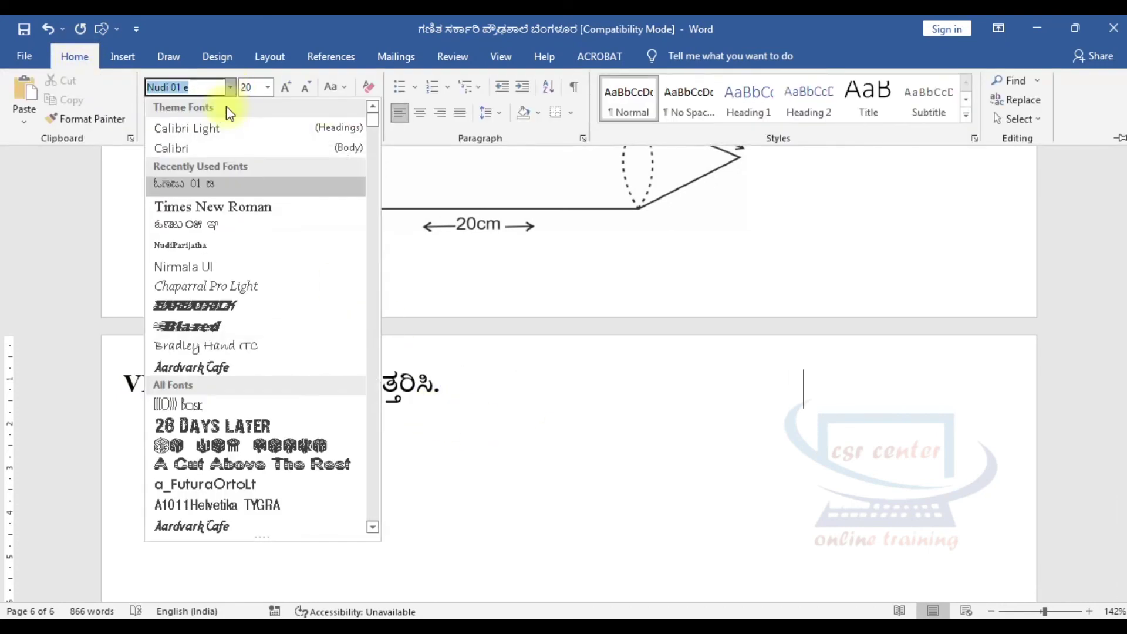
pyautogui.click(212, 207)
pyautogui.scroll(-3, 644, 418)
pyautogui.click(810, 216)
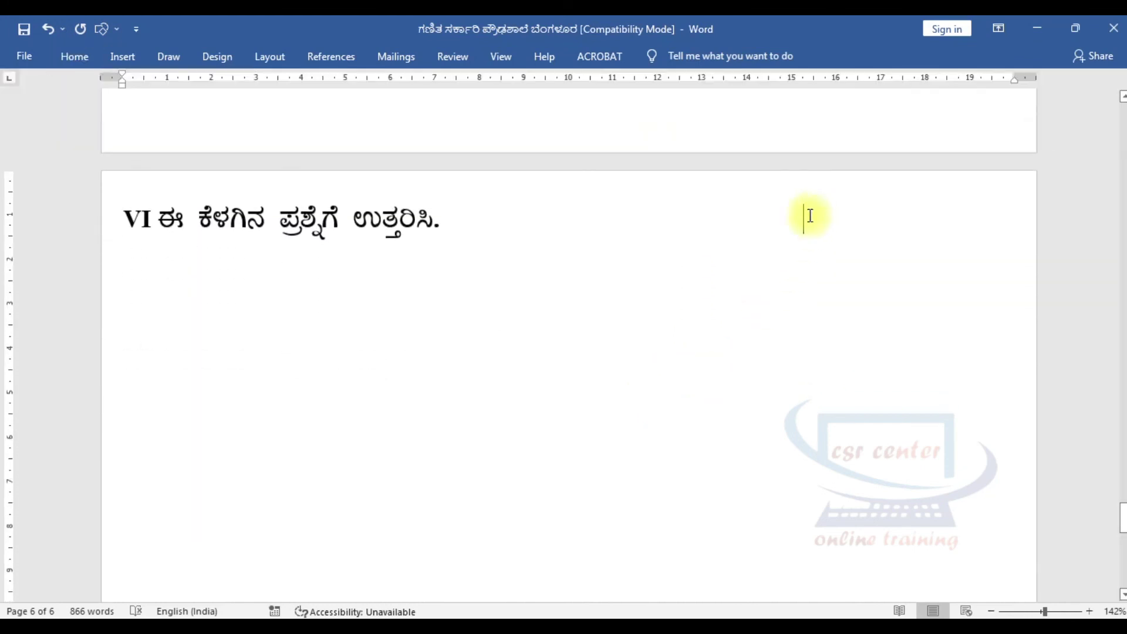
pyautogui.write('1 X 5 =5')
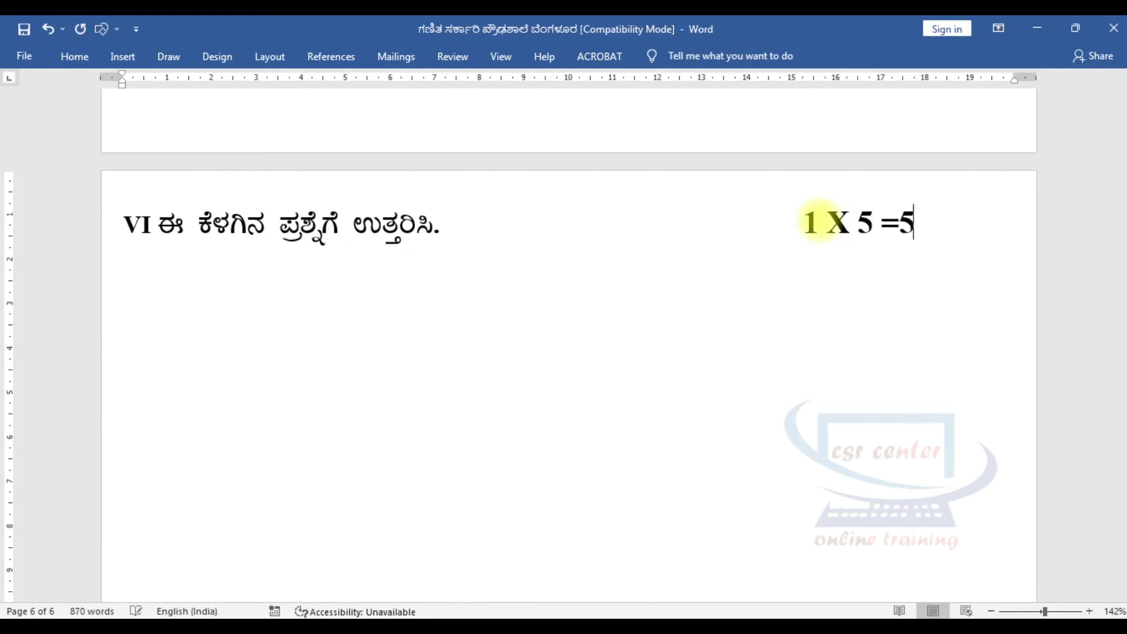
# Add question 1 under section VI without automatic list formatting, asking to prove the area ratio theorem for two similar triangles
pyautogui.press('Return')
pyautogui.write('1.')
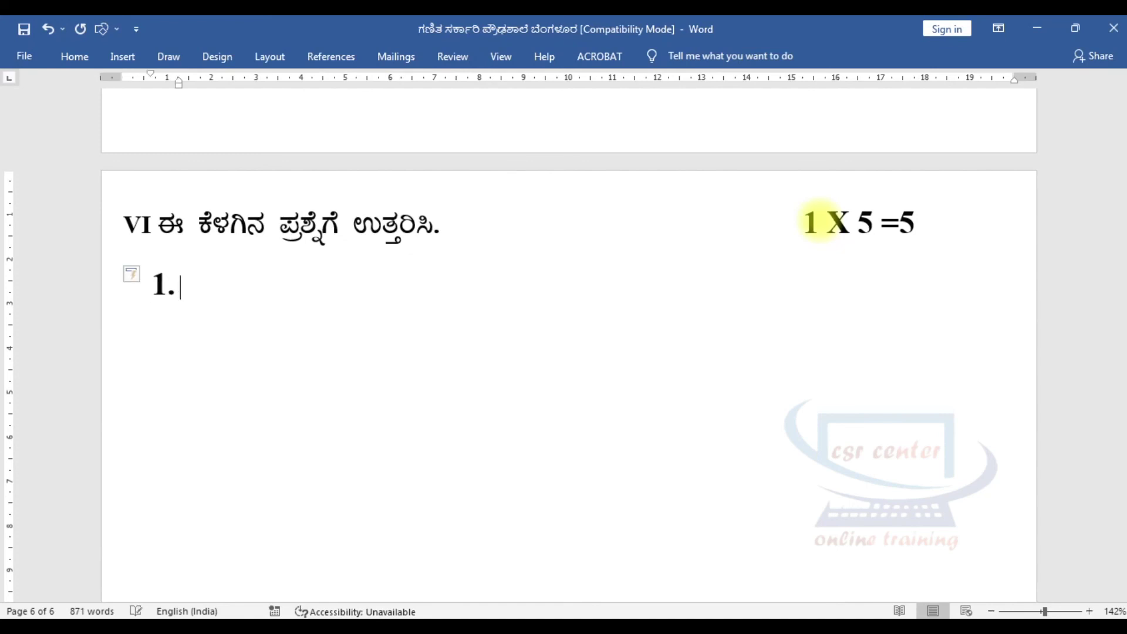
pyautogui.hotkey('ctrl', 'z')
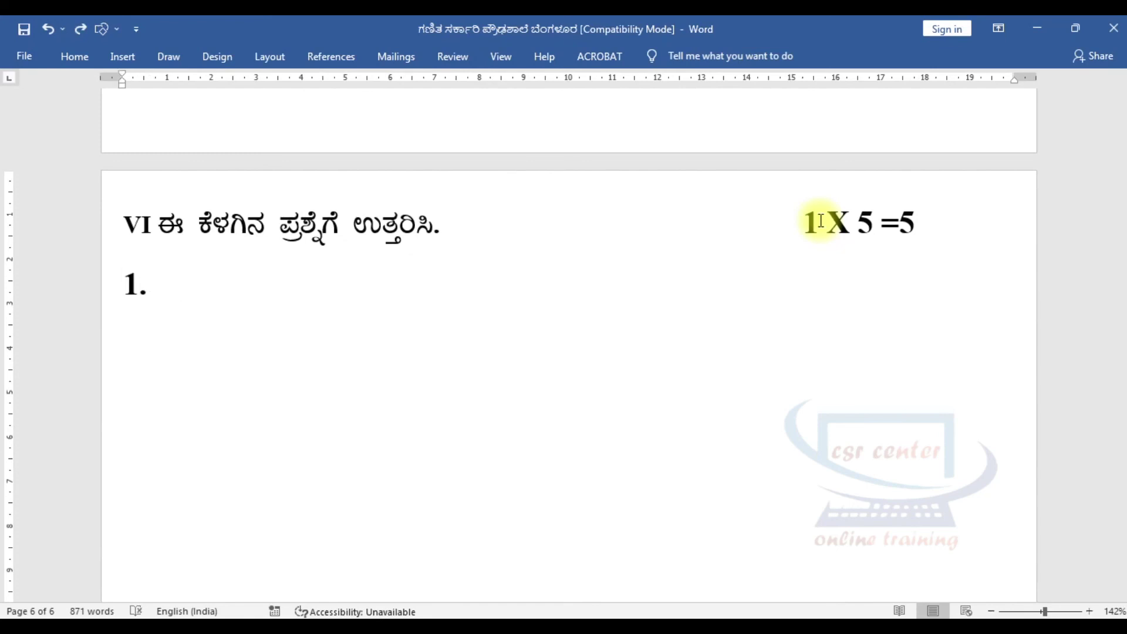
pyautogui.write('"ಎರಡು ಸಮರೂಪ ತ್ರಿಭುಜಗಳ ವಿಸ್ತೀರ್ಣಗಳ ಅನುಪಾತವು ಅವುಗಳ ಅನುರೂಪ ಬಾಹುಗಳ ವರ್ಗಗಳ ಅನುಪಾತಕ್ಕೆ ಸಮನಾಗಿರುತ್ತದೆ" ಎಂದು ಸಾಧಿಸಿ.')
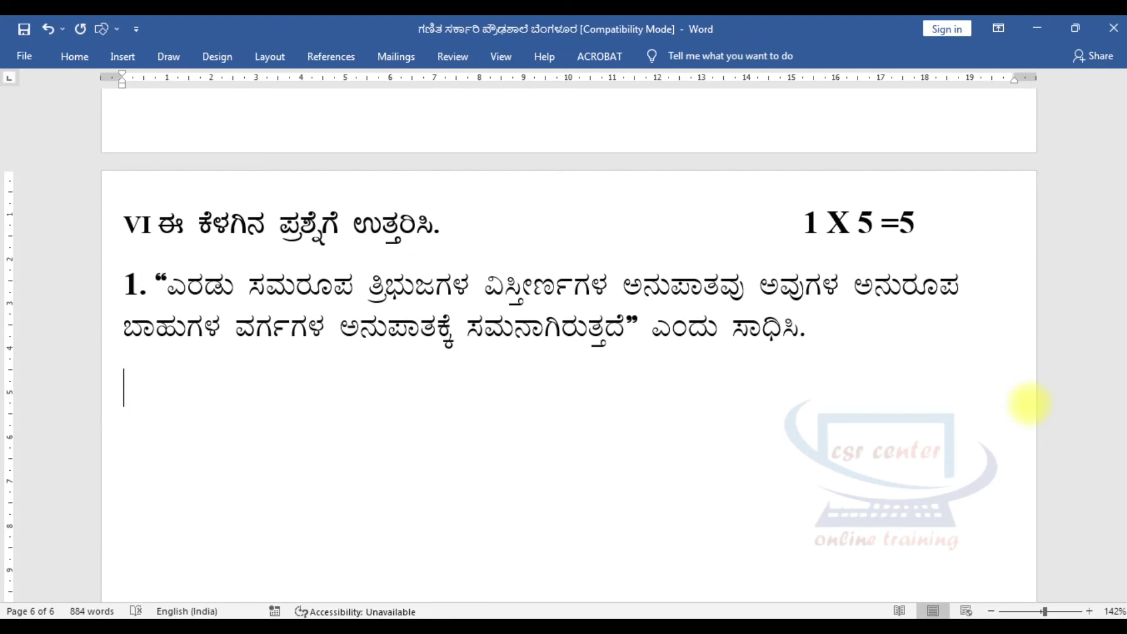